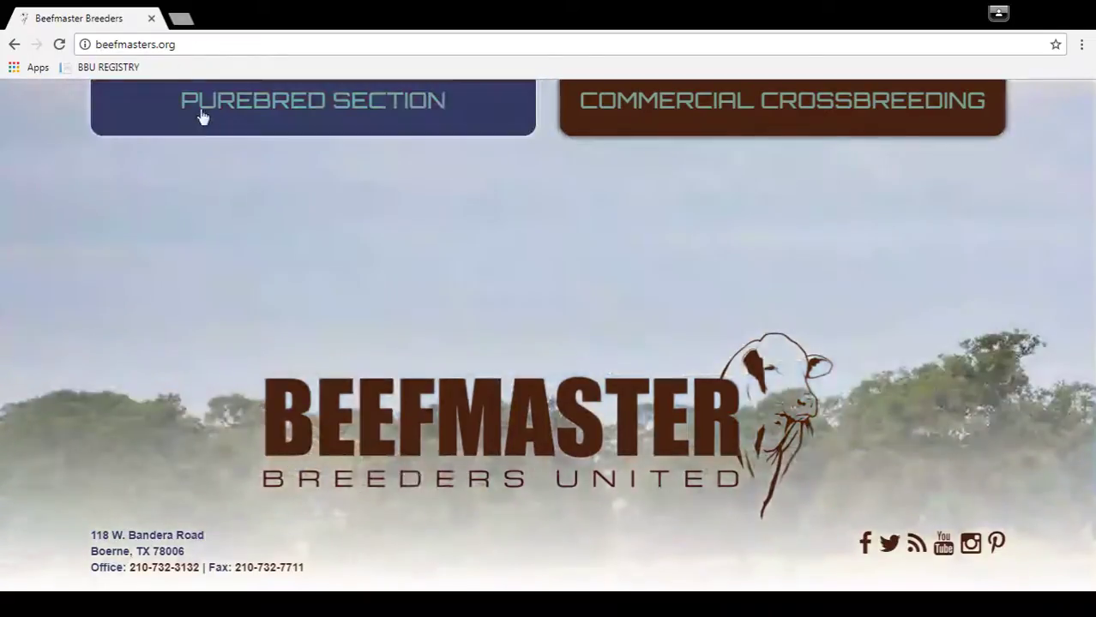
# Step: Go to the Purebred section of Beefmasters.org
pyautogui.click(206, 122)
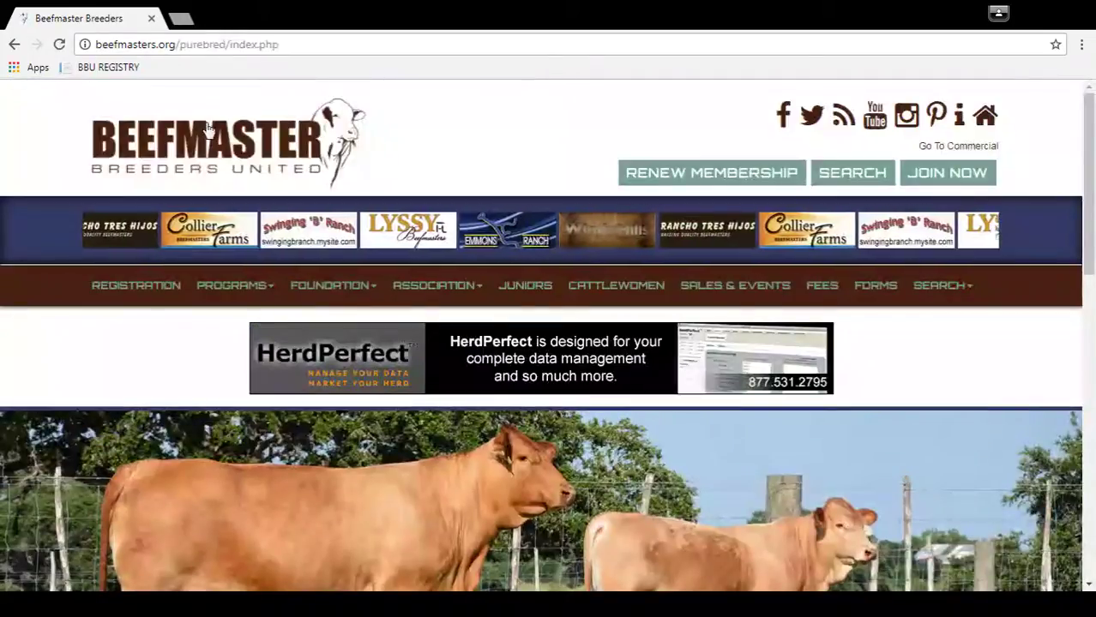
# Step: Open the Registration page and launch the BBU Online breeder login in a new tab
pyautogui.click(149, 285)
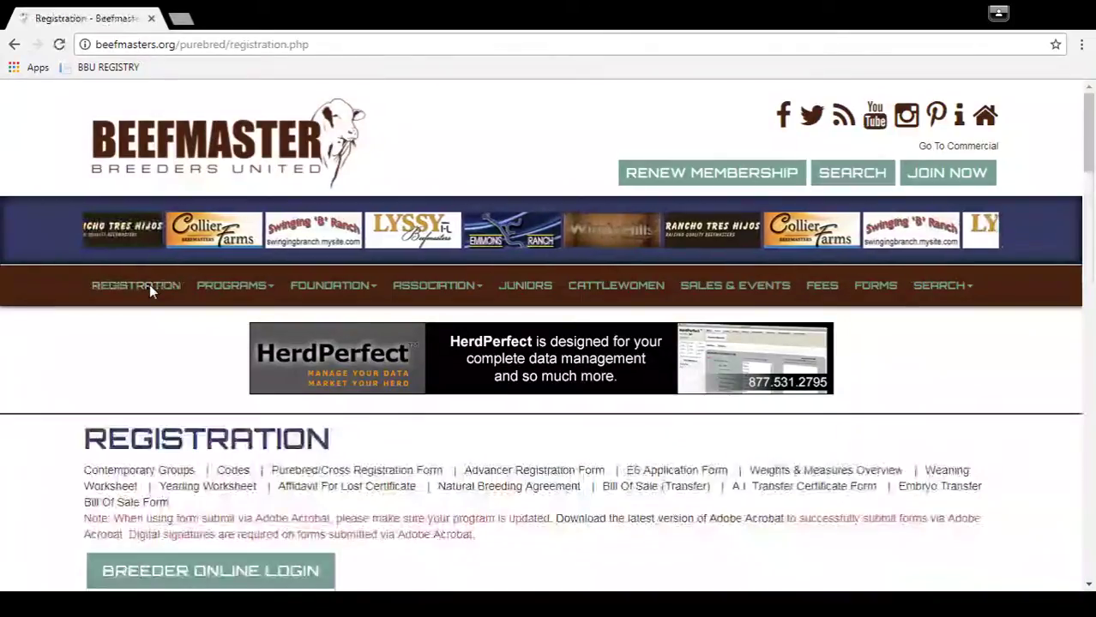
pyautogui.click(124, 572)
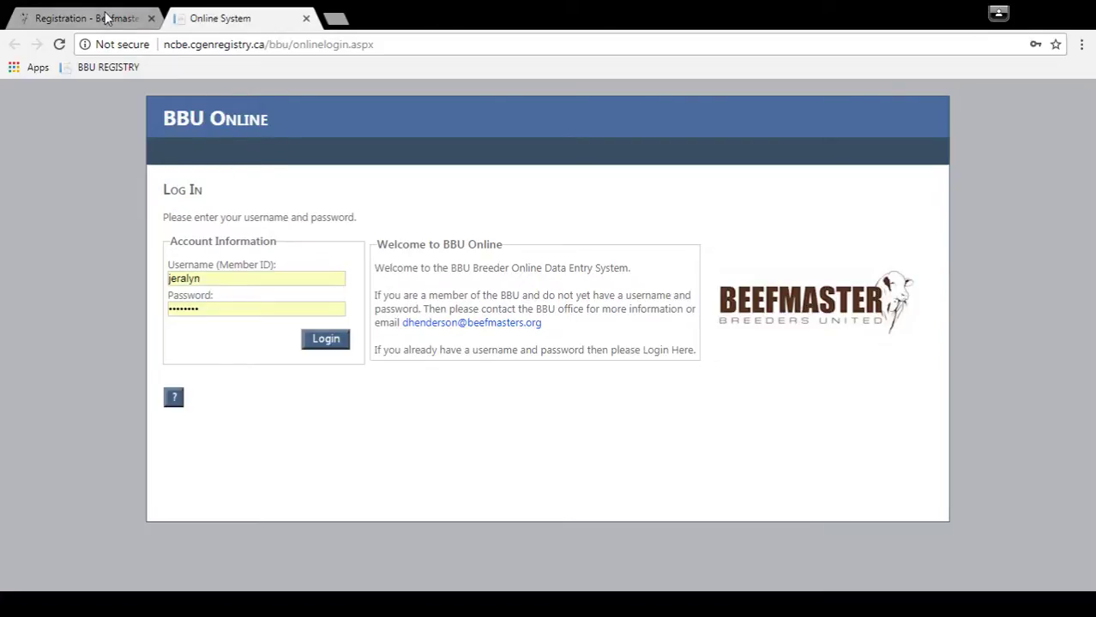
# Step: Return to Registration and reach the breeder login through SEARCH > Animal in BBU Registry Search
pyautogui.click(72, 14)
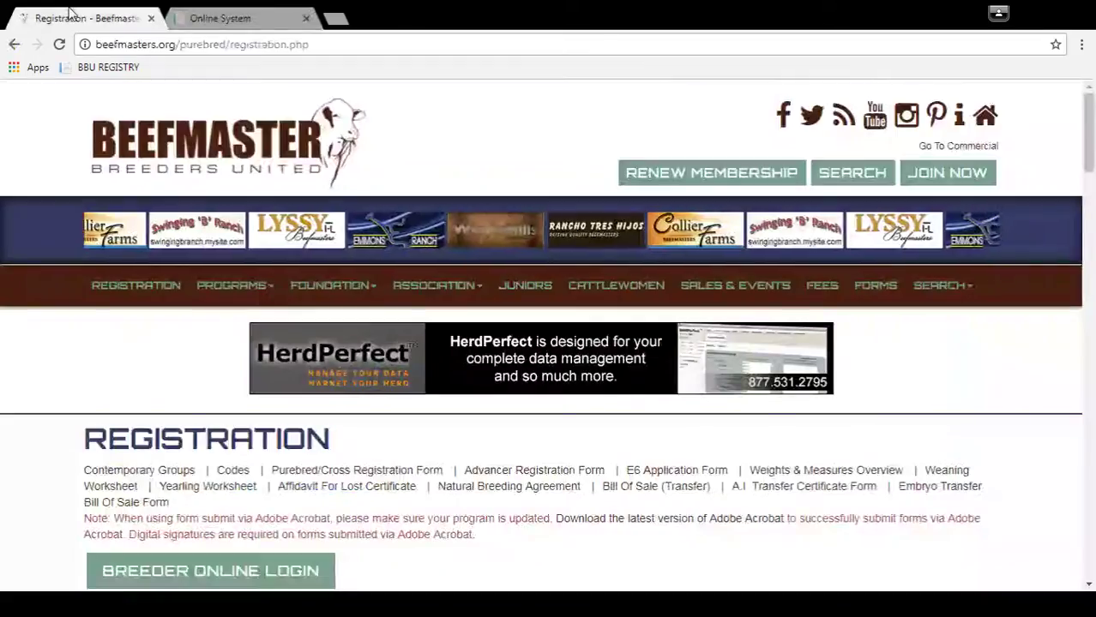
pyautogui.moveTo(960, 299)
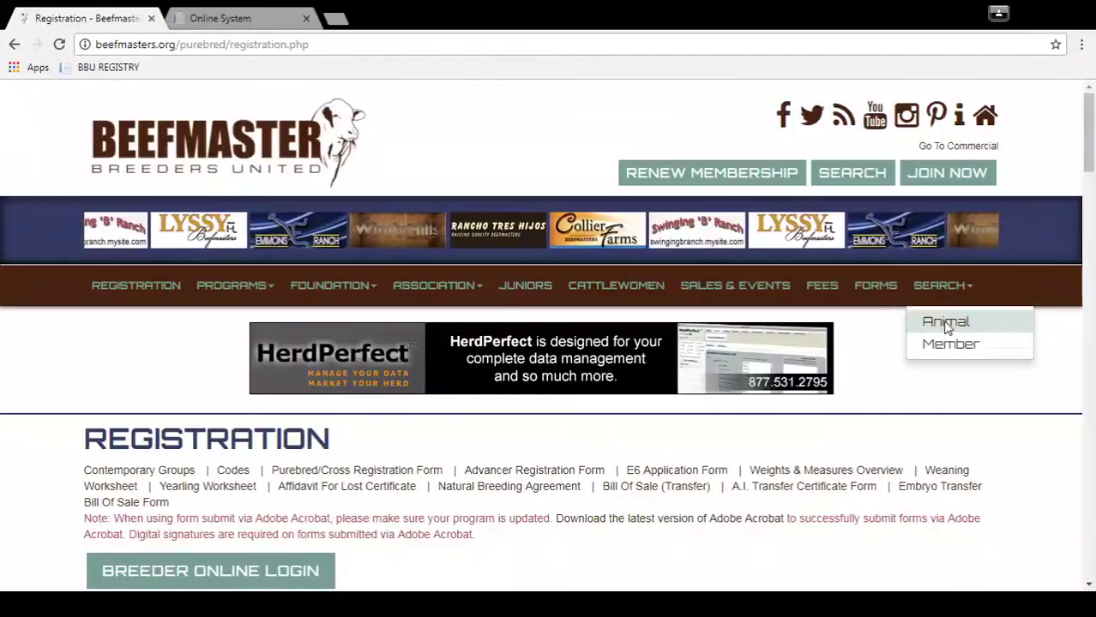
pyautogui.click(944, 323)
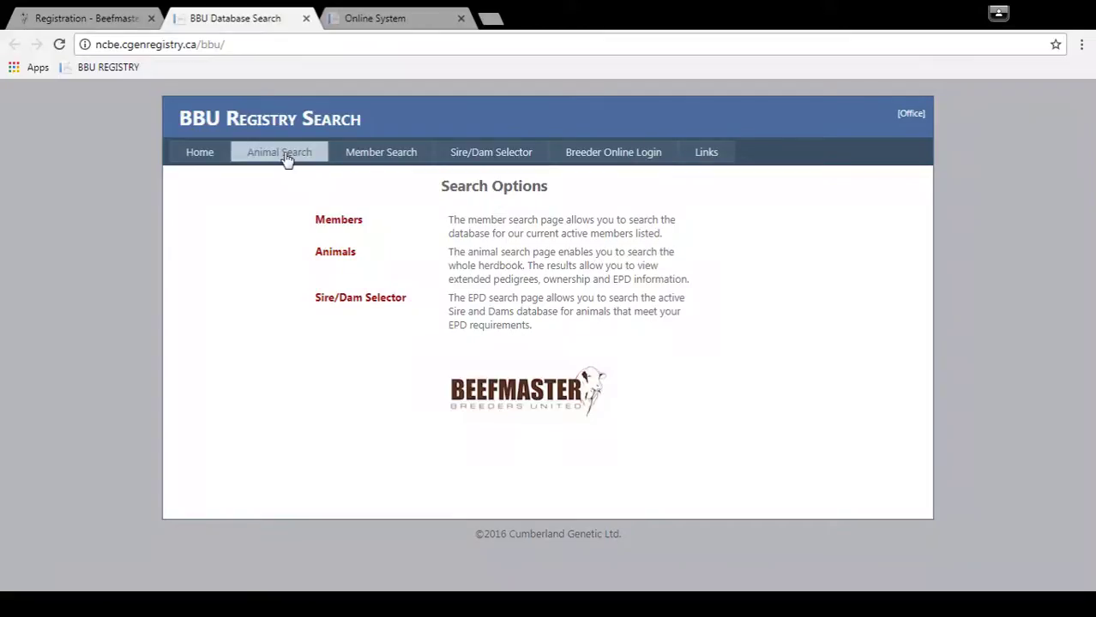
pyautogui.click(616, 163)
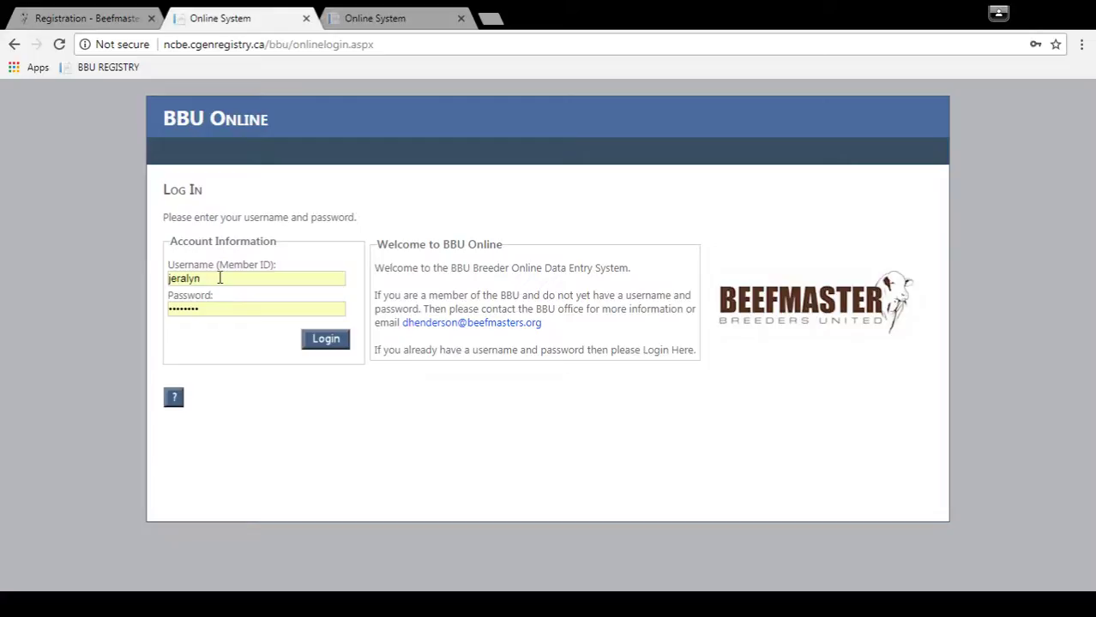
# Step: Replace the autofilled login with the breeder's member ID and account password
pyautogui.moveTo(219, 277); pyautogui.dragTo(137, 272)
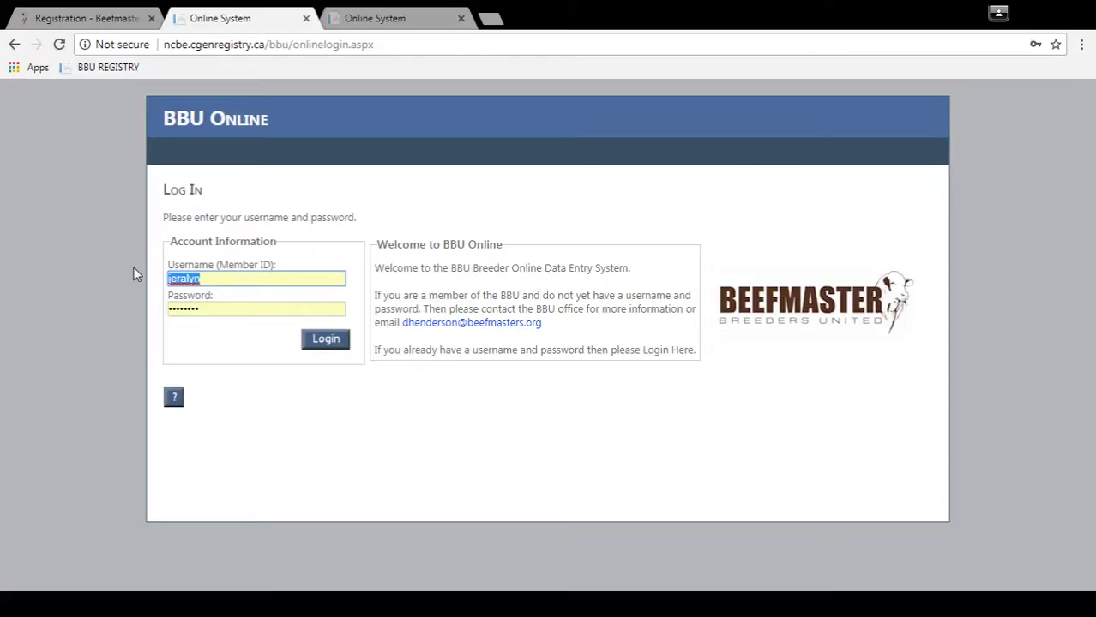
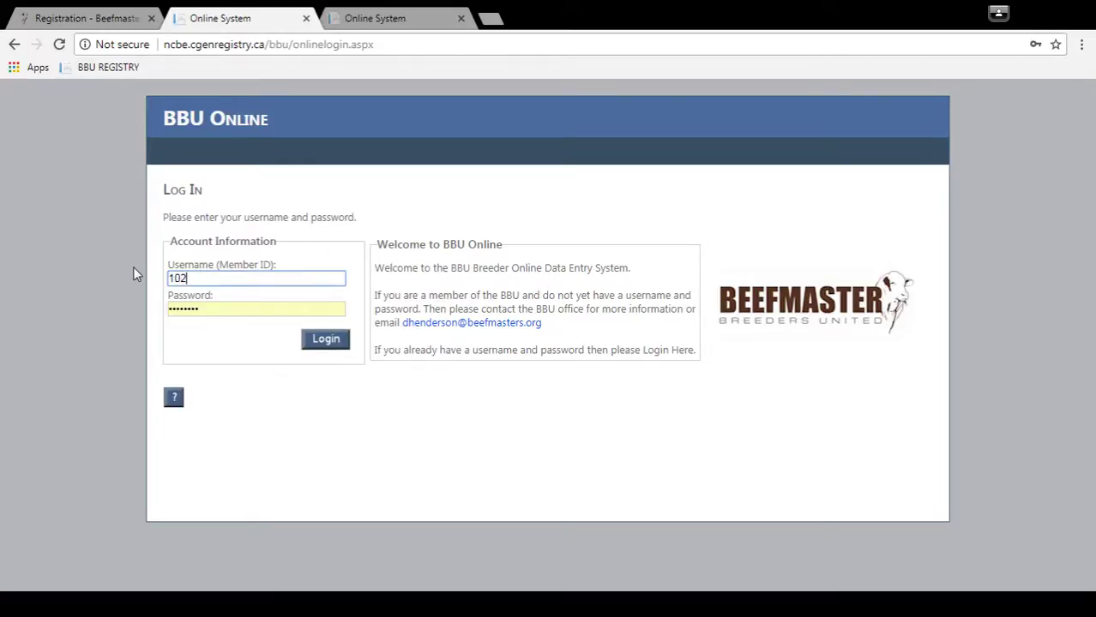
pyautogui.press('Tab')
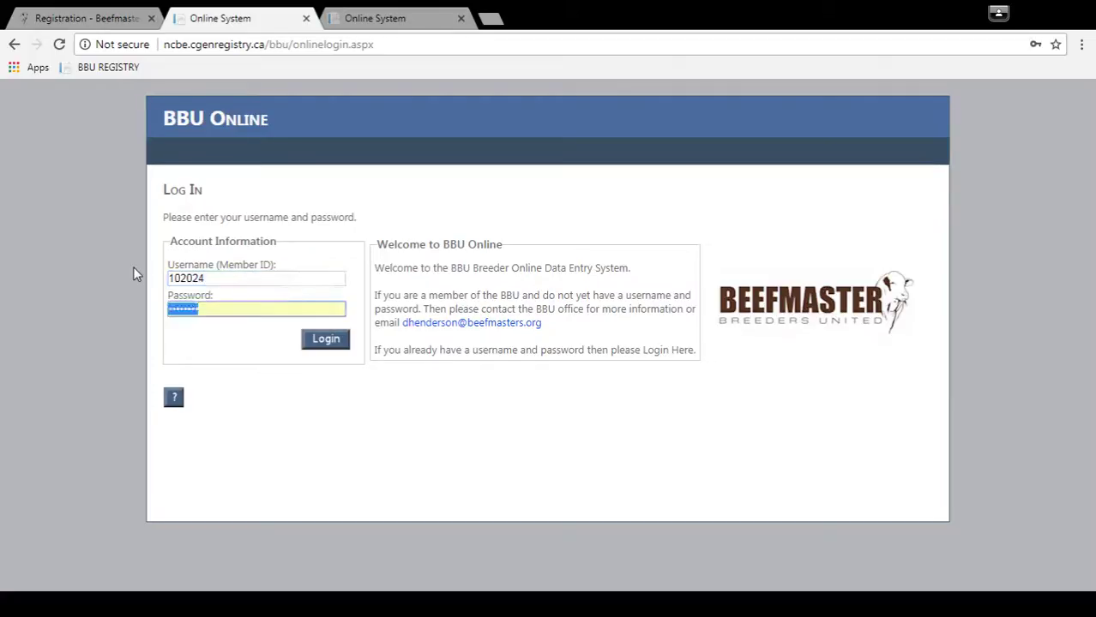
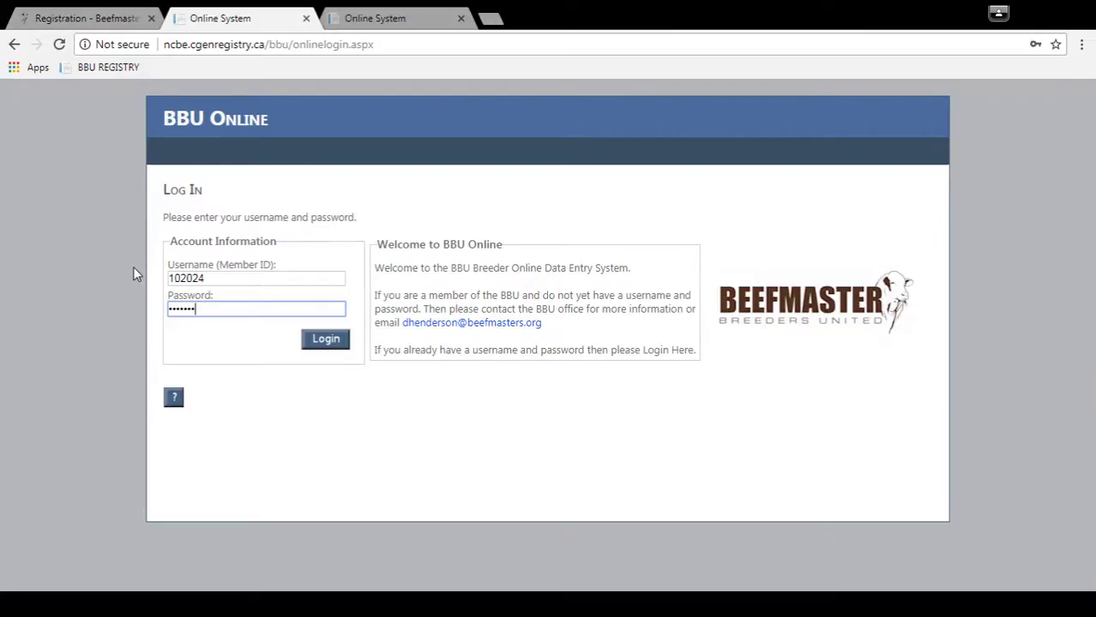
# Step: Sign in and view Tools > Change Password, leaving the password unchanged
pyautogui.click(334, 348)
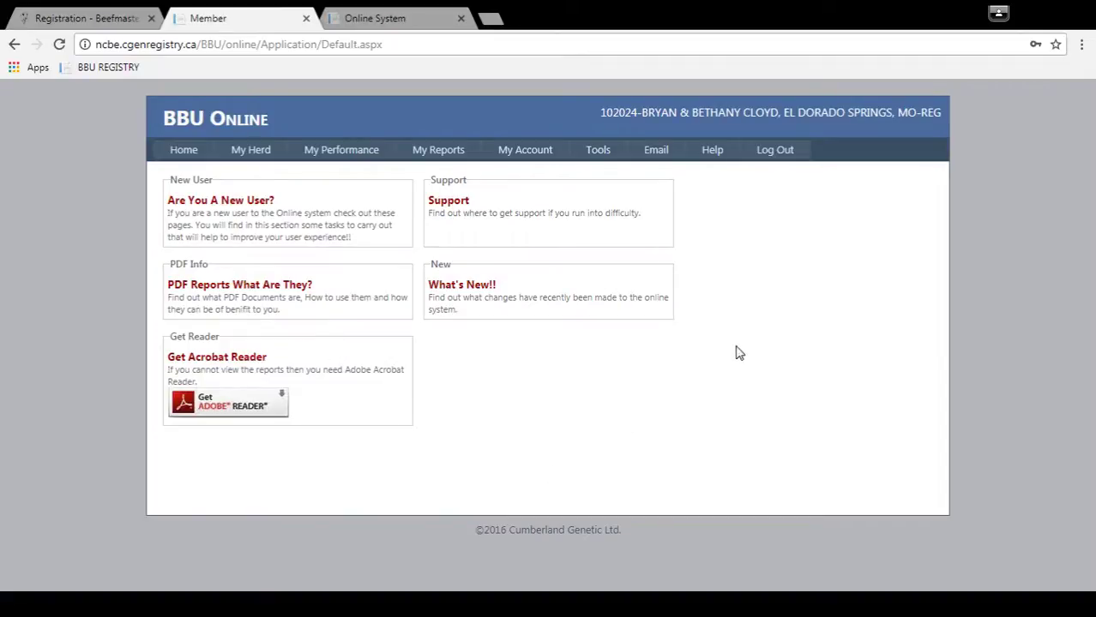
pyautogui.moveTo(625, 156)
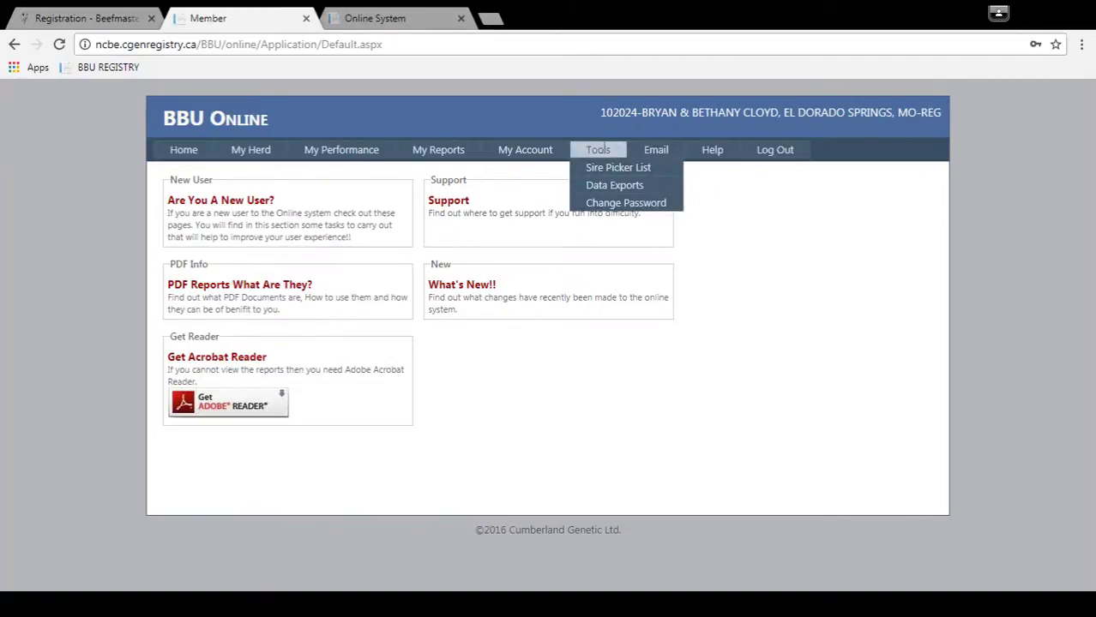
pyautogui.click(611, 203)
pyautogui.click(306, 235)
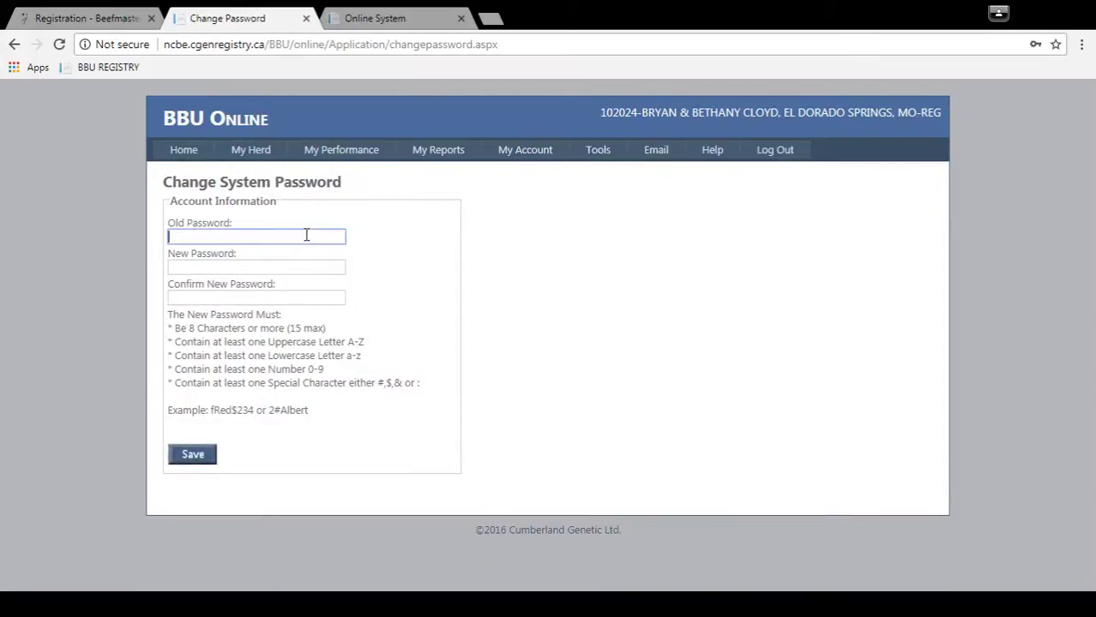
pyautogui.click(386, 268)
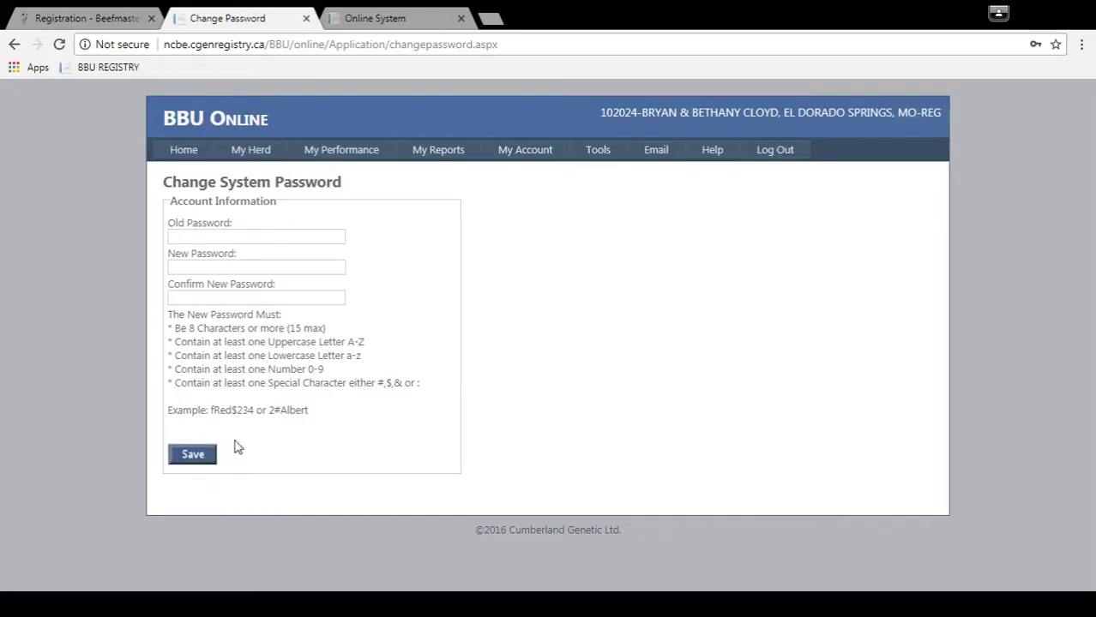
pyautogui.moveTo(337, 150)
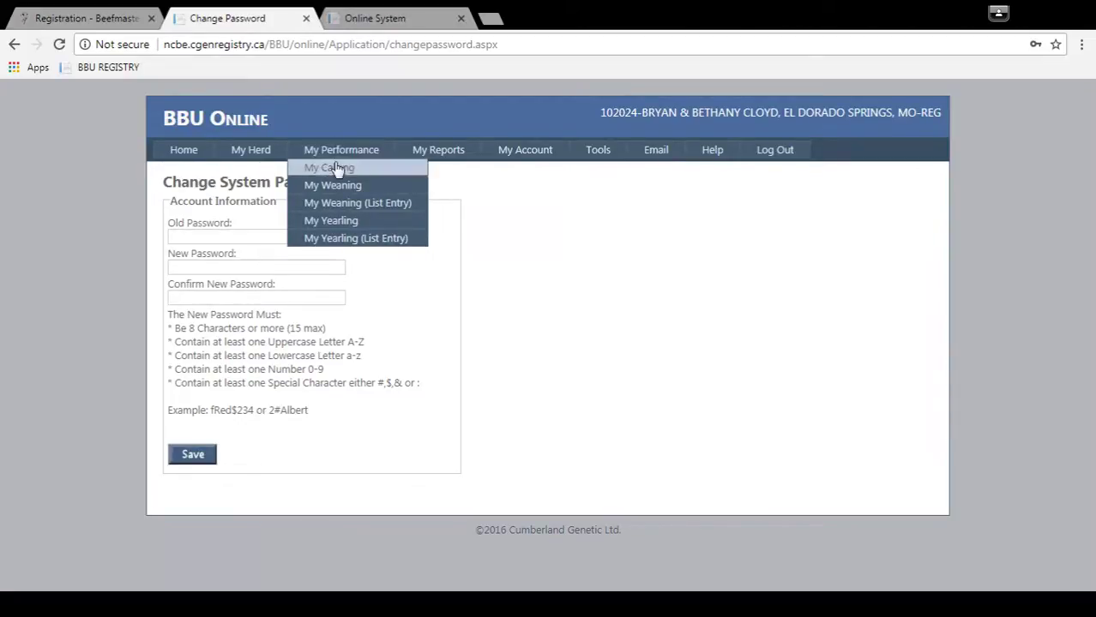
# Step: Open My Calving and switch the calving year from 2018 to 2017
pyautogui.click(334, 168)
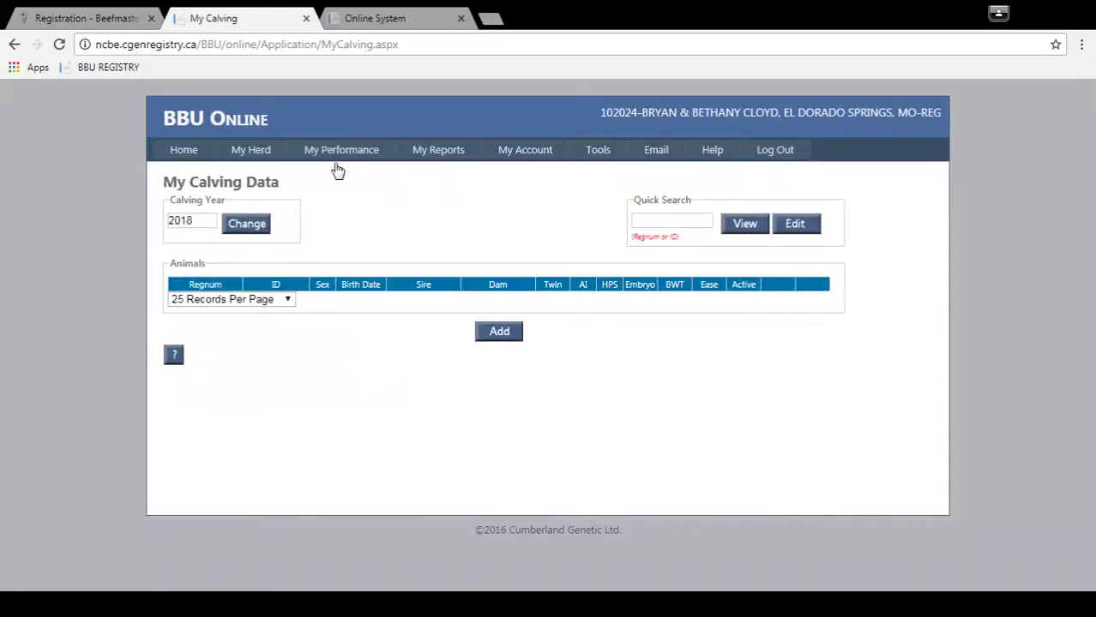
pyautogui.click(207, 219)
pyautogui.press('BackSpace')
pyautogui.write('7')
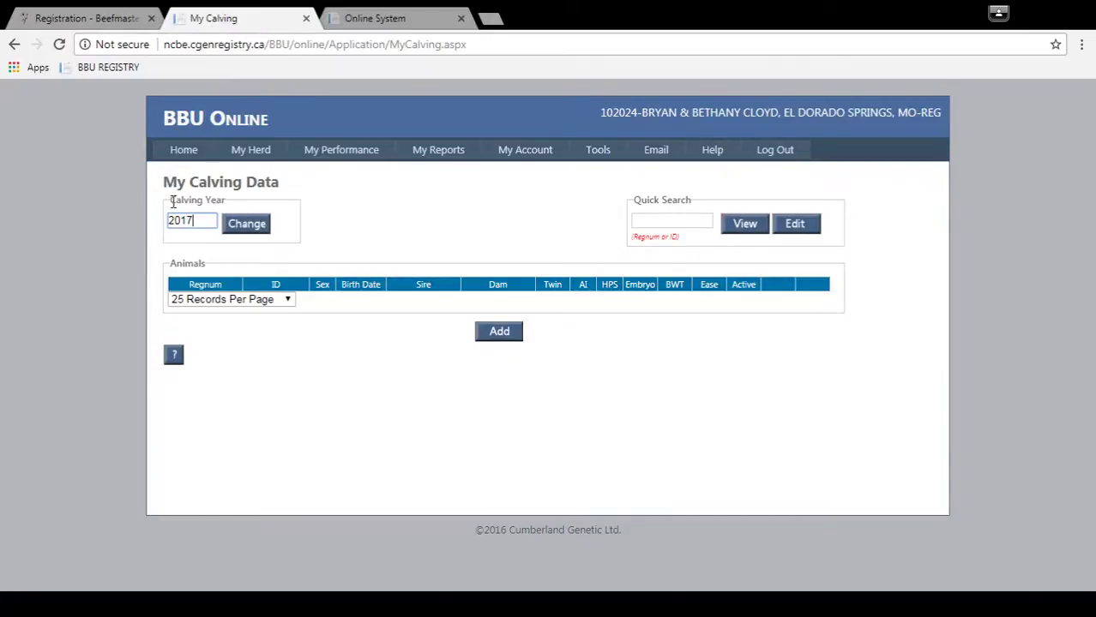
pyautogui.click(256, 229)
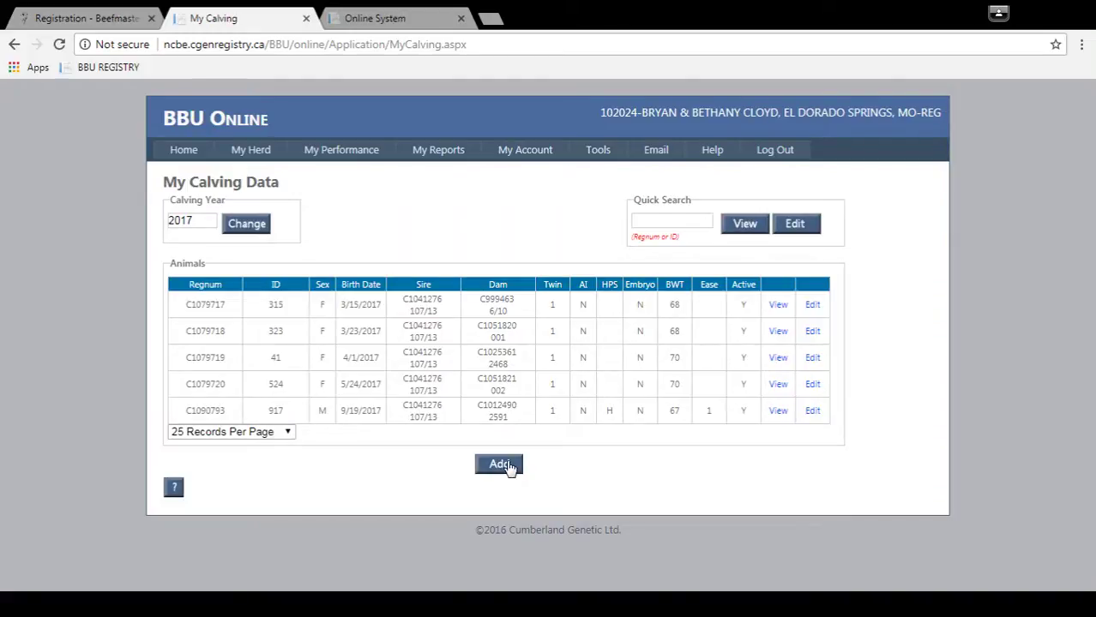
# Step: Add a calf record with dam C1000891 and birth date 091917
pyautogui.click(500, 463)
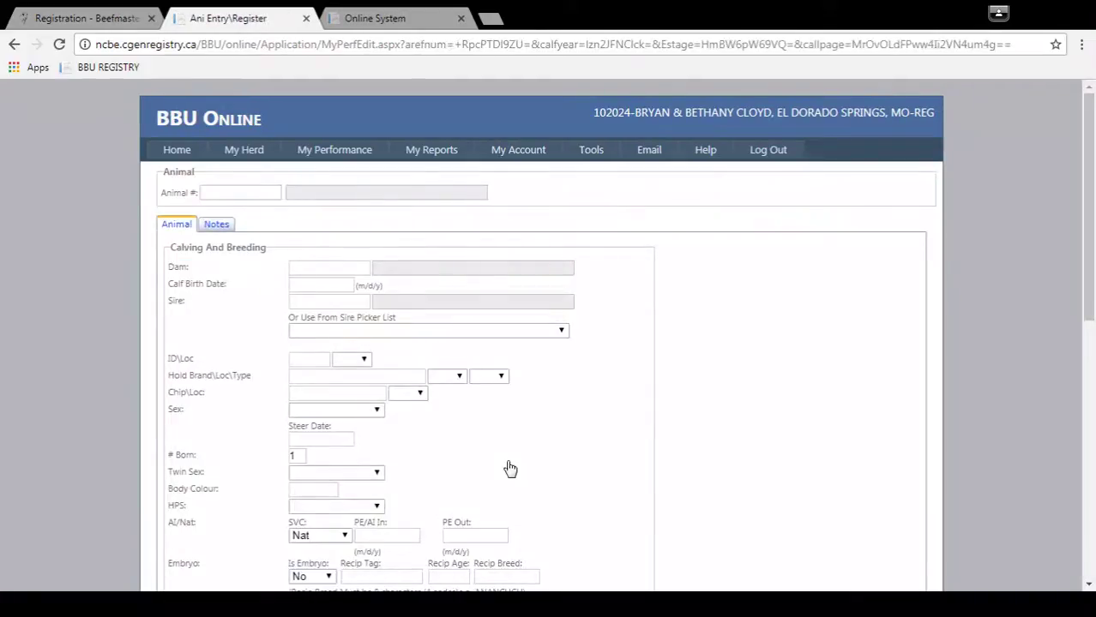
pyautogui.click(326, 267)
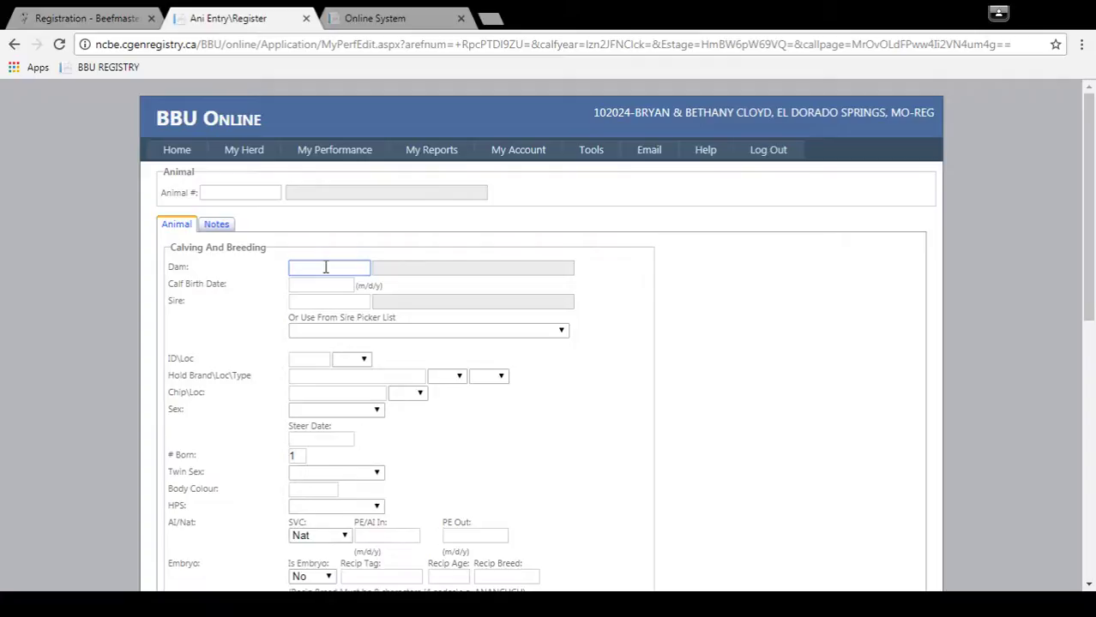
pyautogui.write('C10')
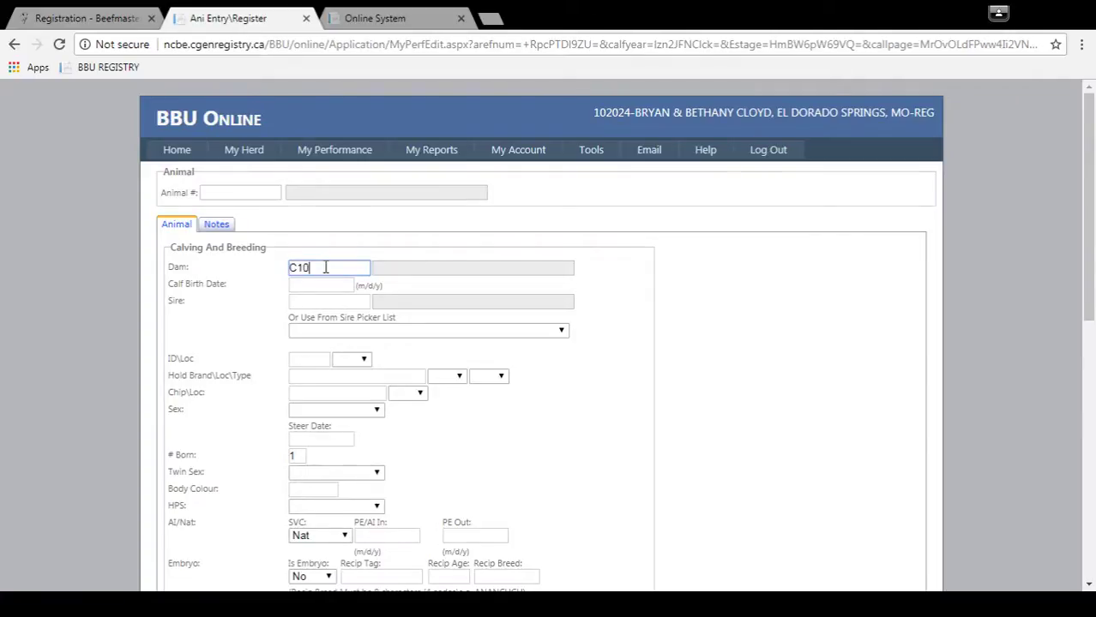
pyautogui.write('00891')
pyautogui.press('Tab')
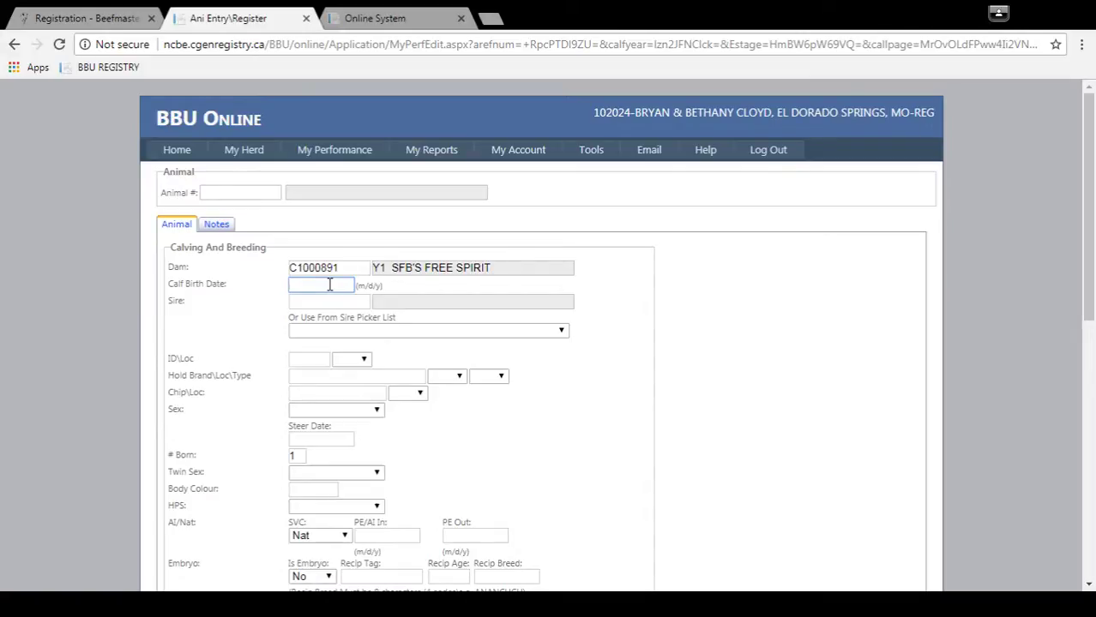
pyautogui.write('091917')
pyautogui.press('Tab')
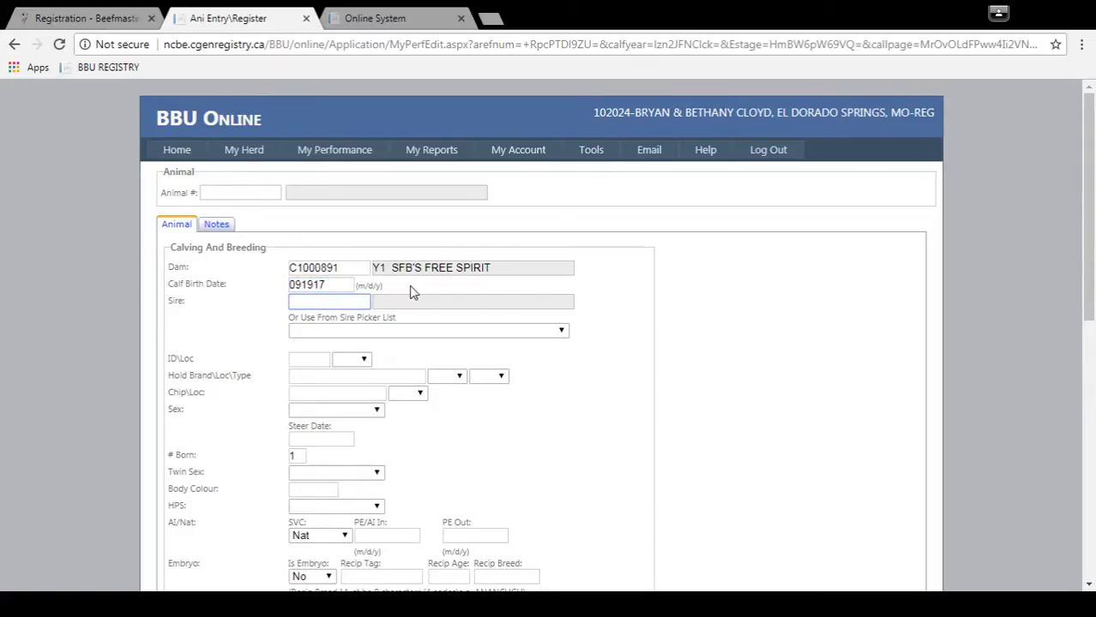
# Step: Enter sire C1041276 and calf ID 915, choosing tag location LE-L
pyautogui.write('C1041276')
pyautogui.press('Tab')
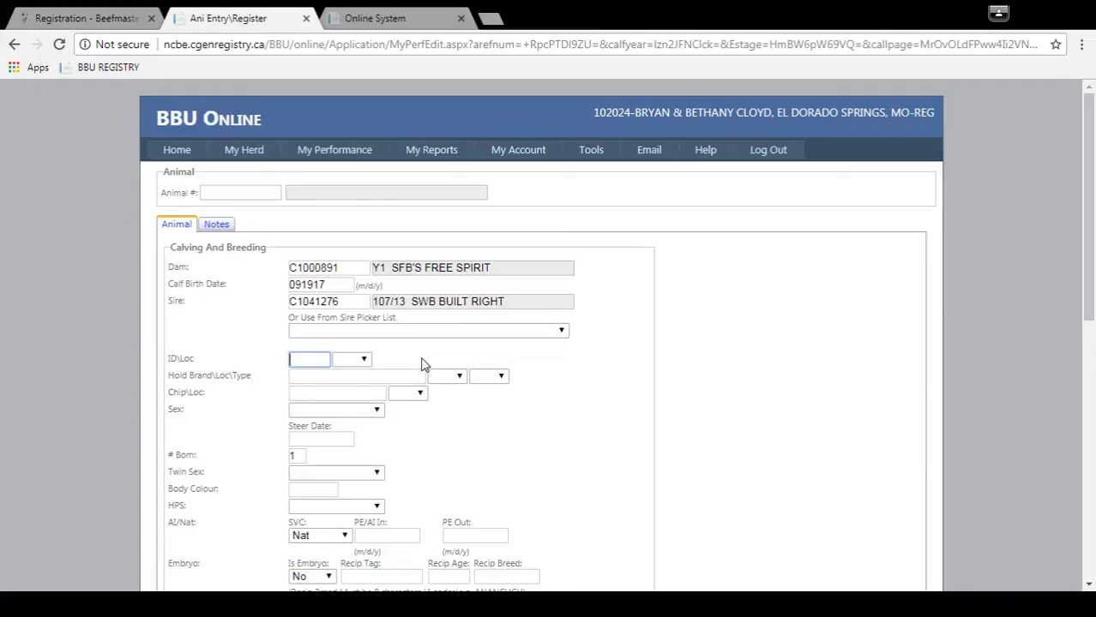
pyautogui.write('915')
pyautogui.press('Tab')
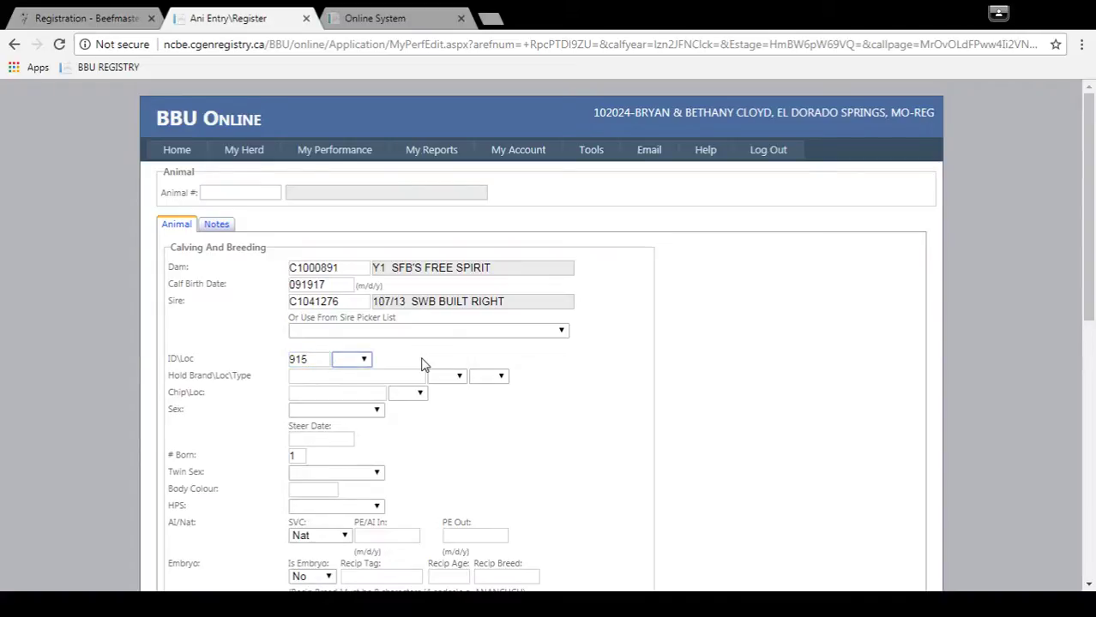
pyautogui.press('l')
pyautogui.press('Down')
pyautogui.press('Down')
pyautogui.press('Down')
pyautogui.press('Down')
pyautogui.press('Down')
pyautogui.press('Down')
pyautogui.press('Down')
pyautogui.press('Down')
pyautogui.press('Down')
pyautogui.press('Down')
pyautogui.press('Down')
# Step: Confirm tag location LE-L and enter hold brand SFB at location RH-I
pyautogui.press('l')
pyautogui.press('Tab')
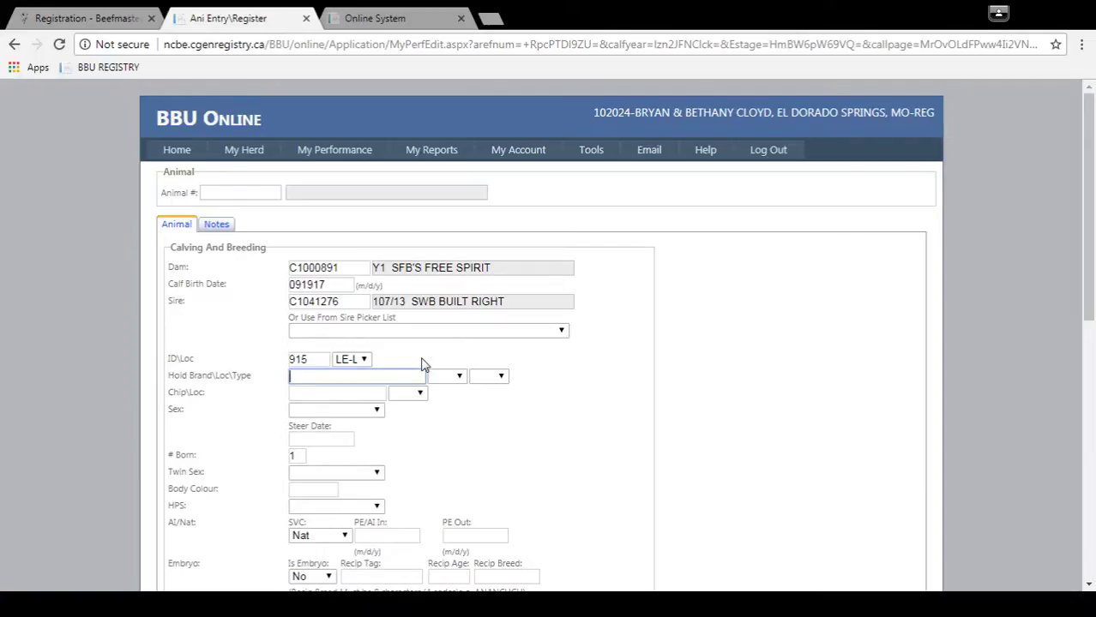
pyautogui.write('SFB')
pyautogui.press('Tab')
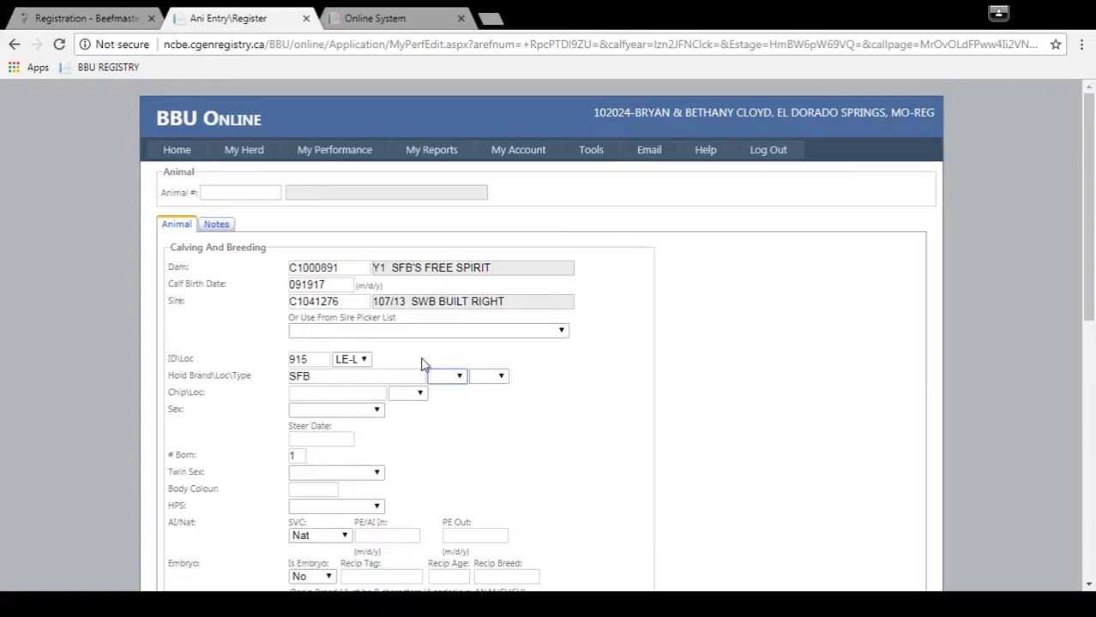
pyautogui.press('r')
pyautogui.press('l')
pyautogui.press('l')
pyautogui.press('b')
pyautogui.press('l')
pyautogui.press('r')
pyautogui.press('r')
pyautogui.press('Tab')
# Step: Set the hold brand type to FB-F
pyautogui.press('f')
pyautogui.press('c')
pyautogui.press('f')
pyautogui.press('c')
pyautogui.press('t')
pyautogui.press('s')
pyautogui.press('t')
pyautogui.press('c')
pyautogui.press('f')
pyautogui.press('Tab')
pyautogui.press('Tab')
pyautogui.press('Tab')
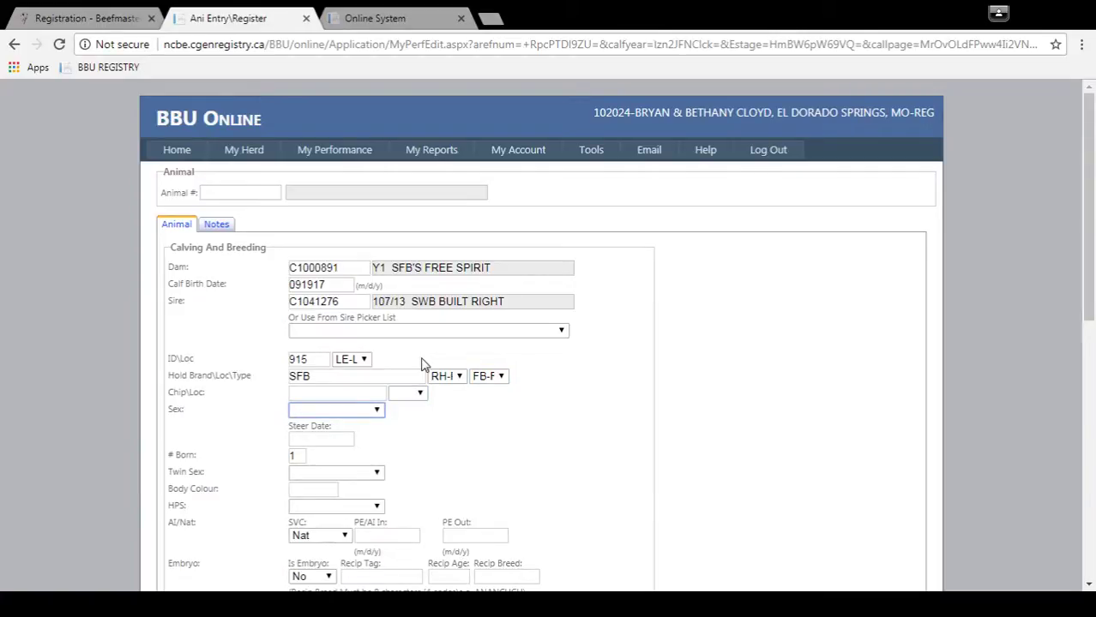
# Step: Mark the calf as M-Male with 1 born
pyautogui.press('m')
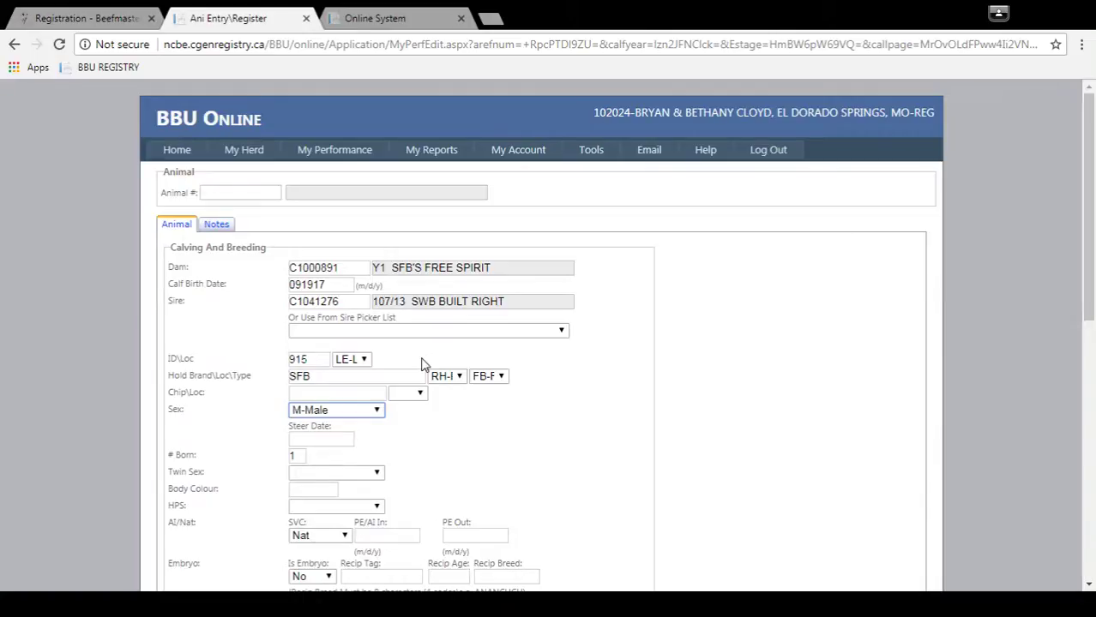
pyautogui.press('Tab')
pyautogui.press('Tab')
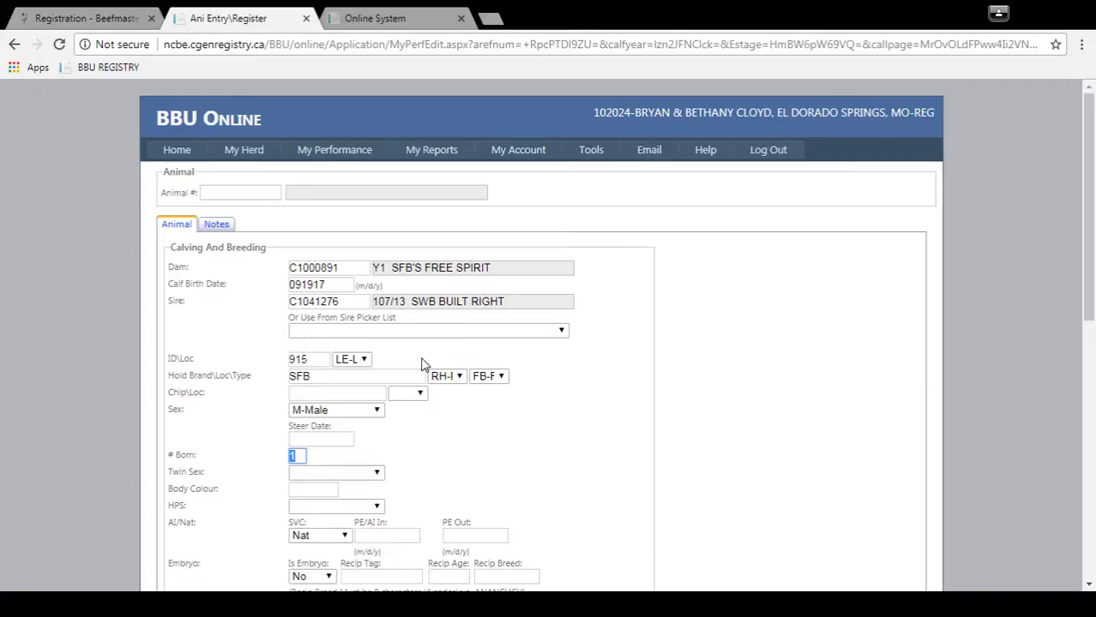
pyautogui.write('1')
pyautogui.press('Tab')
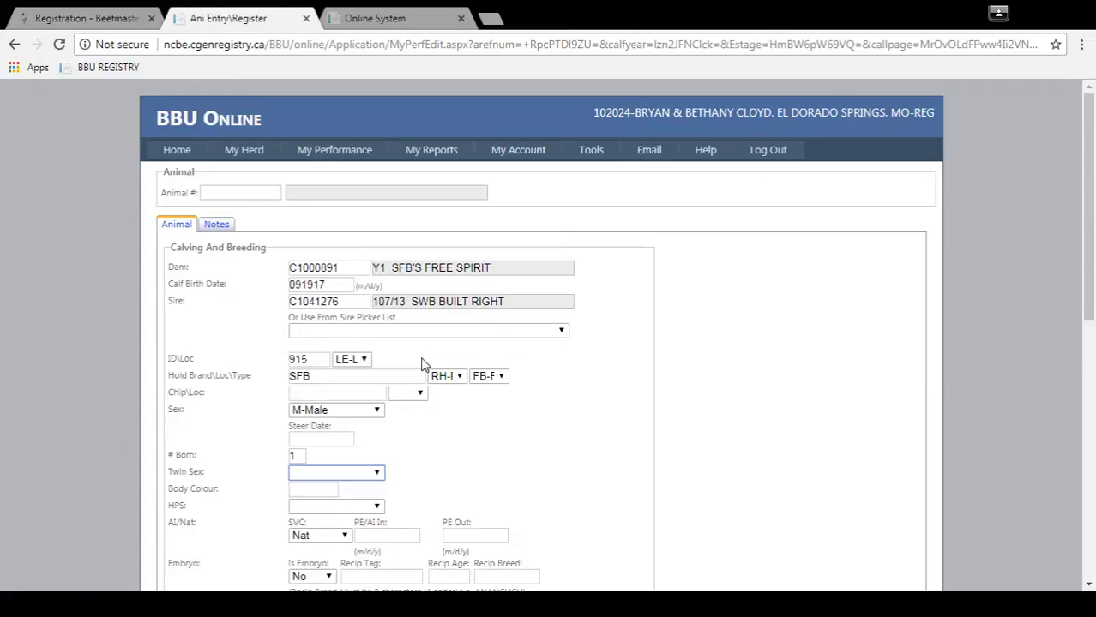
# Step: Enter body colour code 1D on the calf form
pyautogui.press('Tab')
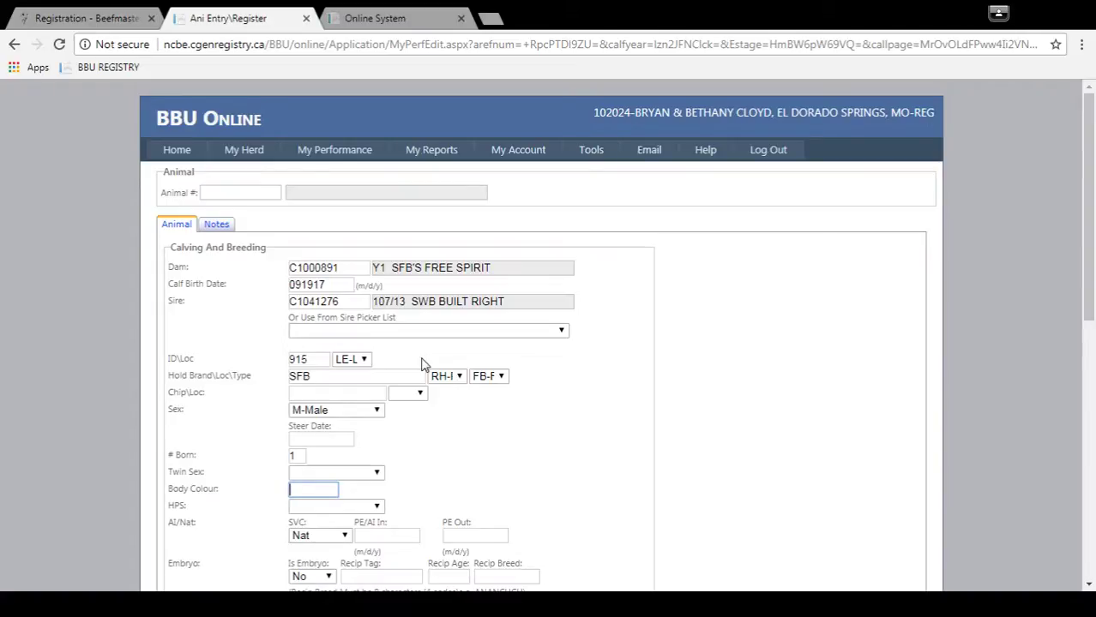
pyautogui.write('1D')
pyautogui.click(77, 14)
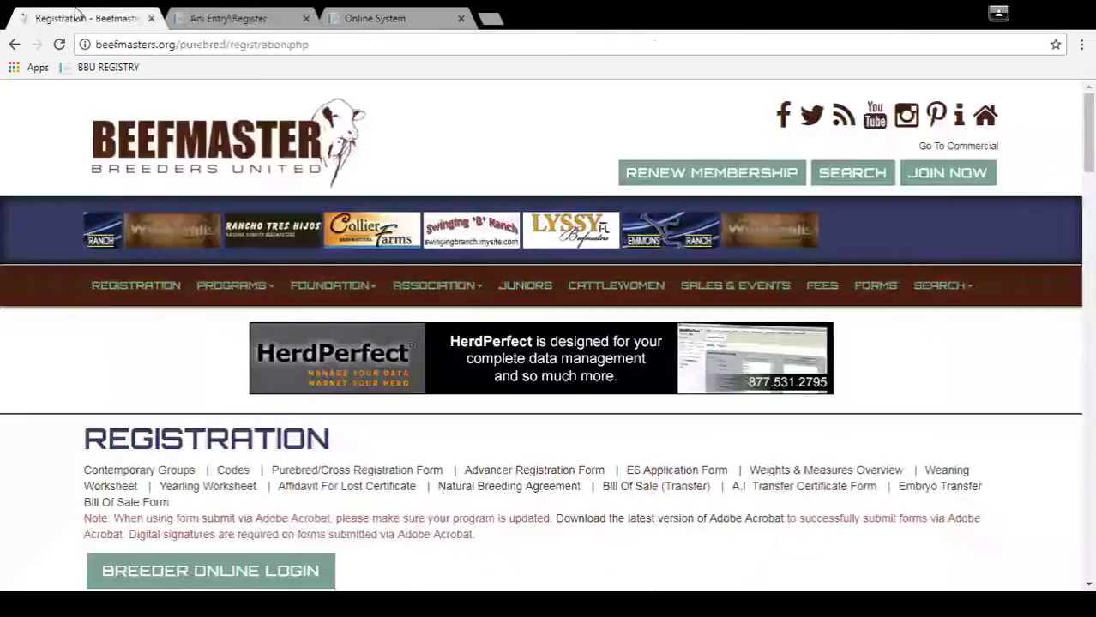
pyautogui.click(232, 470)
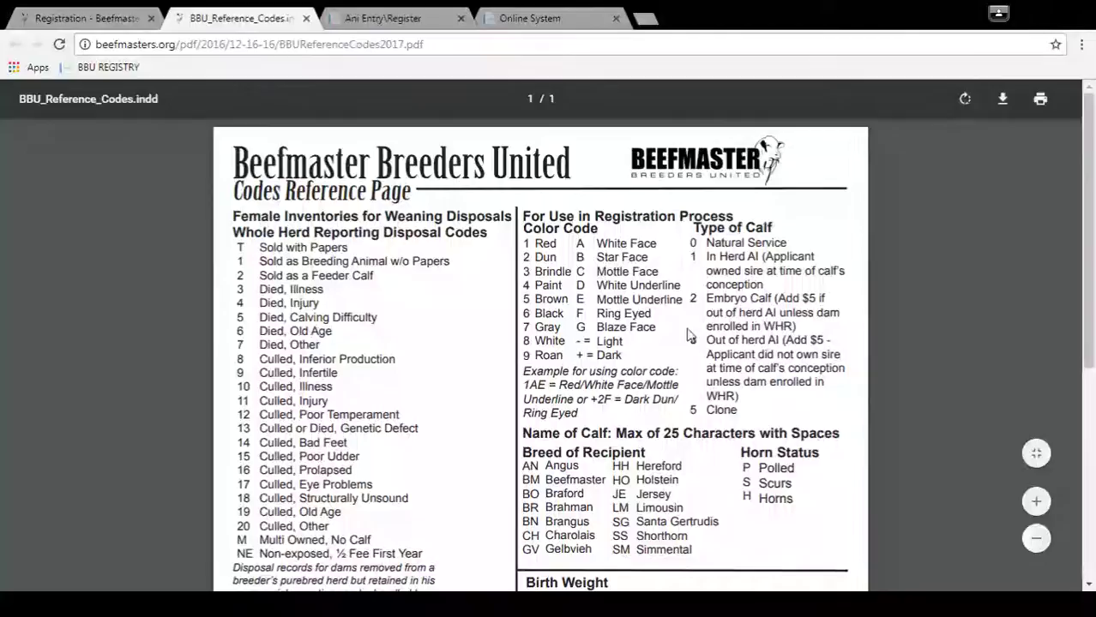
pyautogui.click(408, 17)
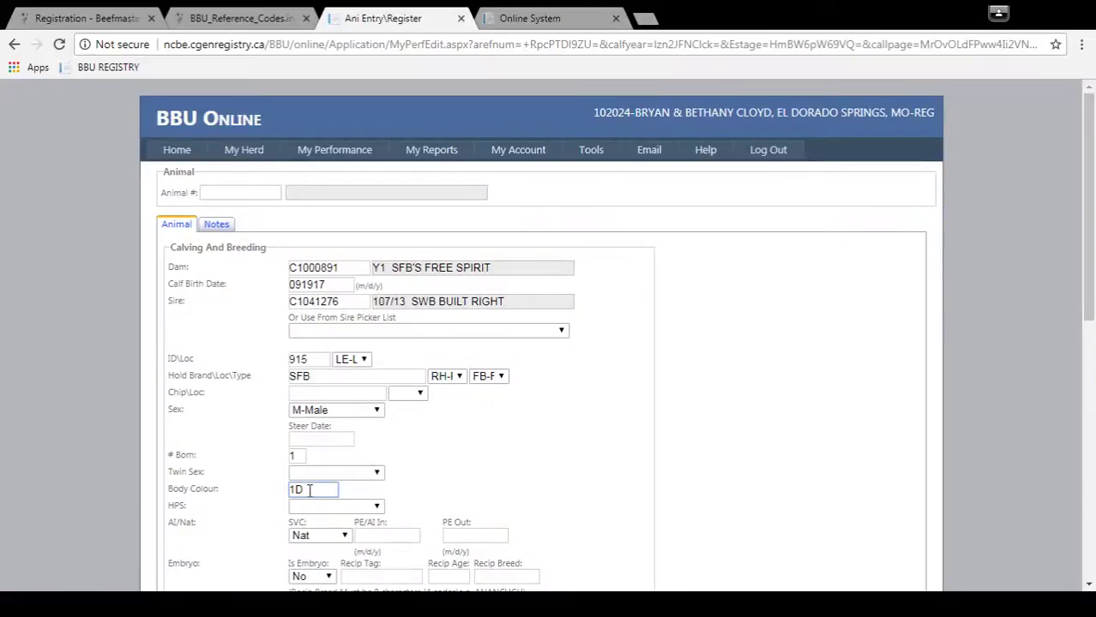
# Step: Set horn status to H-Horns and keep the service type as Nat (natural service)
pyautogui.press('Tab')
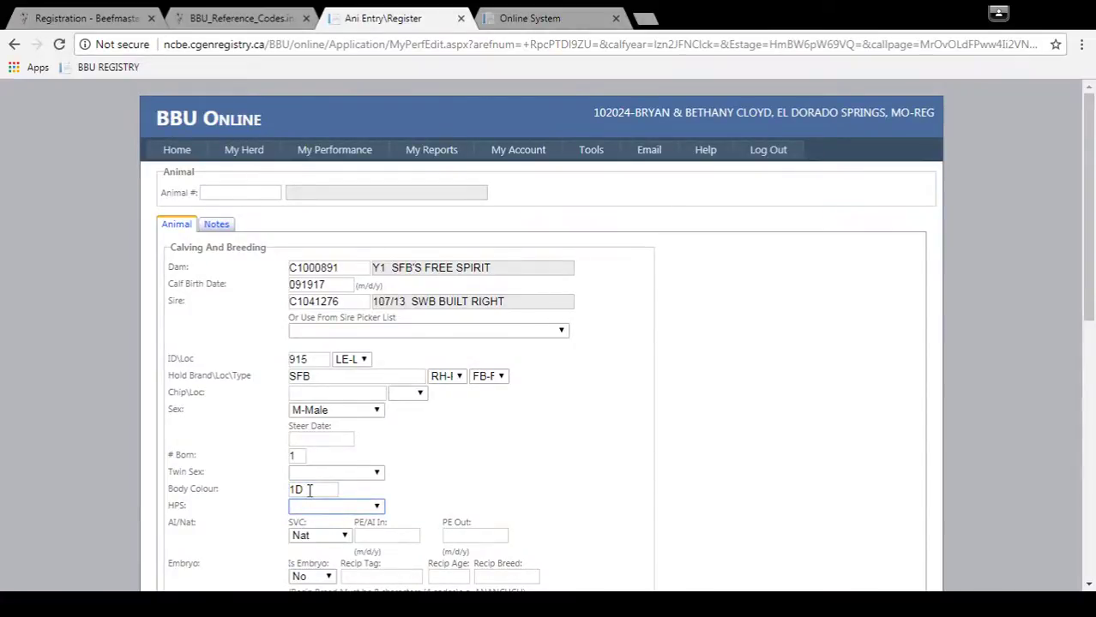
pyautogui.press('h')
pyautogui.press('p')
pyautogui.press('s')
pyautogui.press('p')
pyautogui.press('h')
pyautogui.press('Tab')
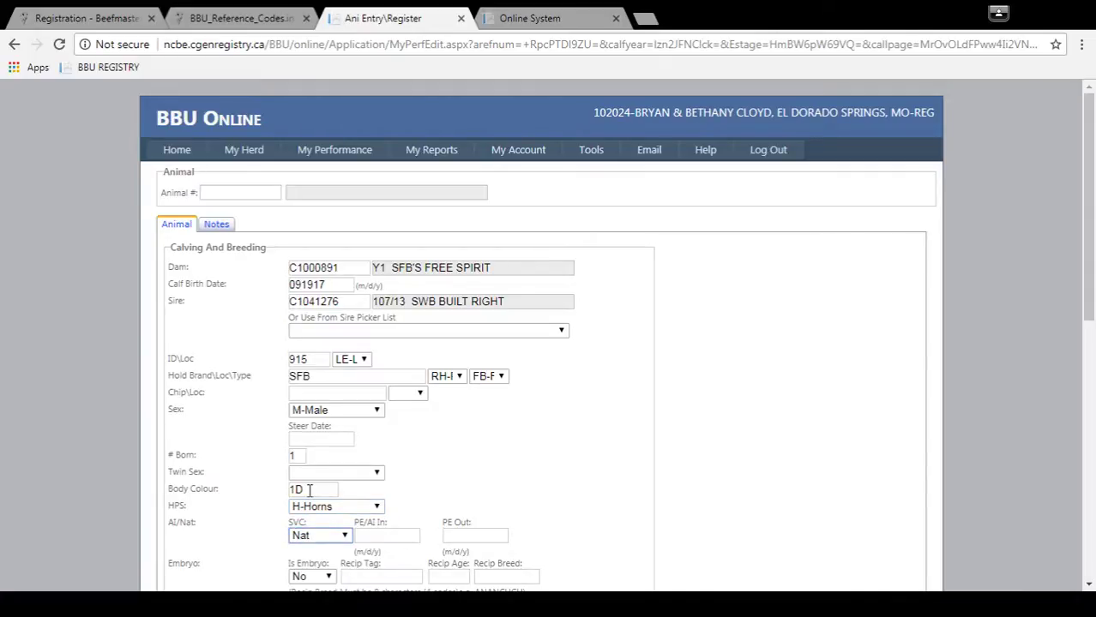
pyautogui.press('Up')
pyautogui.press('Down')
pyautogui.press('Down')
pyautogui.press('Up')
# Step: Leave the embryo fields unchanged and name the calf SFB'S HIGH TIDE
pyautogui.press('Tab')
pyautogui.press('Tab')
pyautogui.press('Tab')
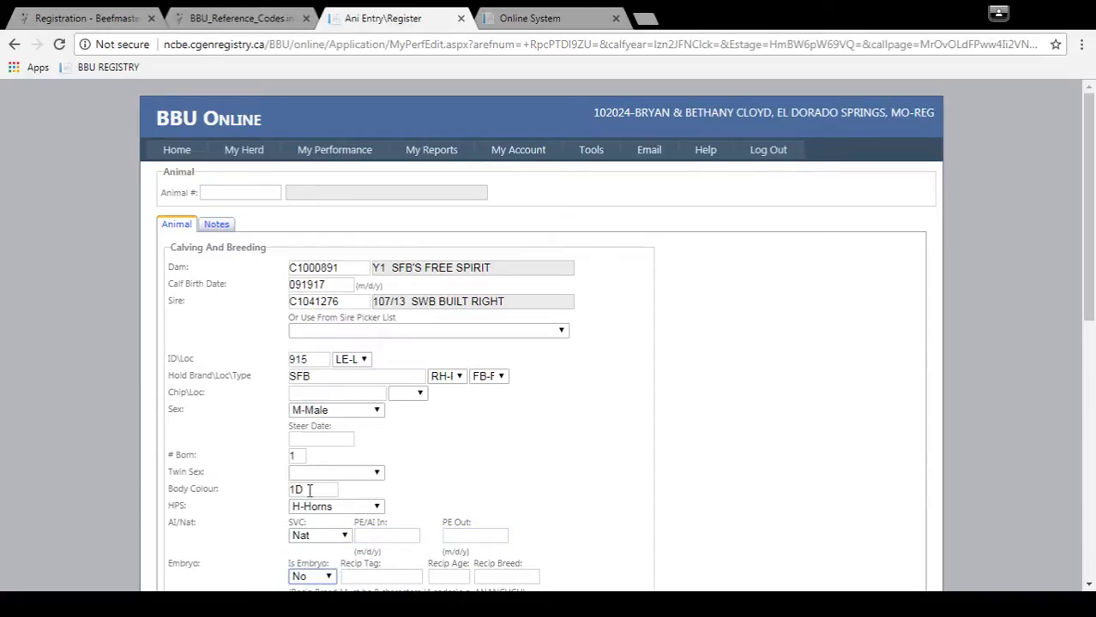
pyautogui.press('Tab')
pyautogui.press('Tab')
pyautogui.press('Tab')
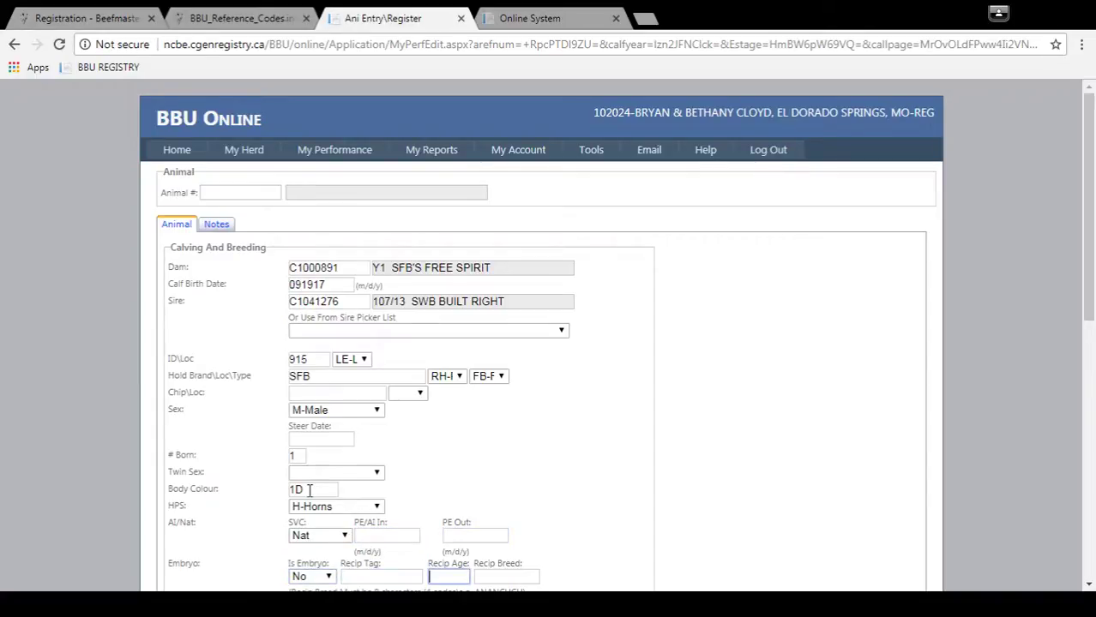
pyautogui.press('Tab')
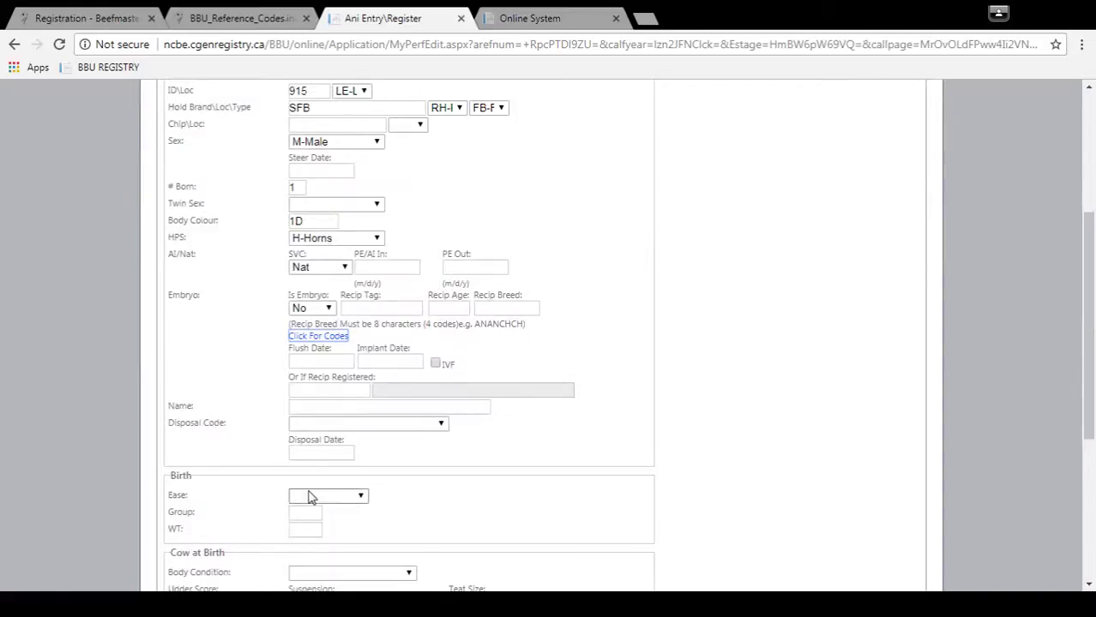
pyautogui.press('Tab')
pyautogui.press('Tab')
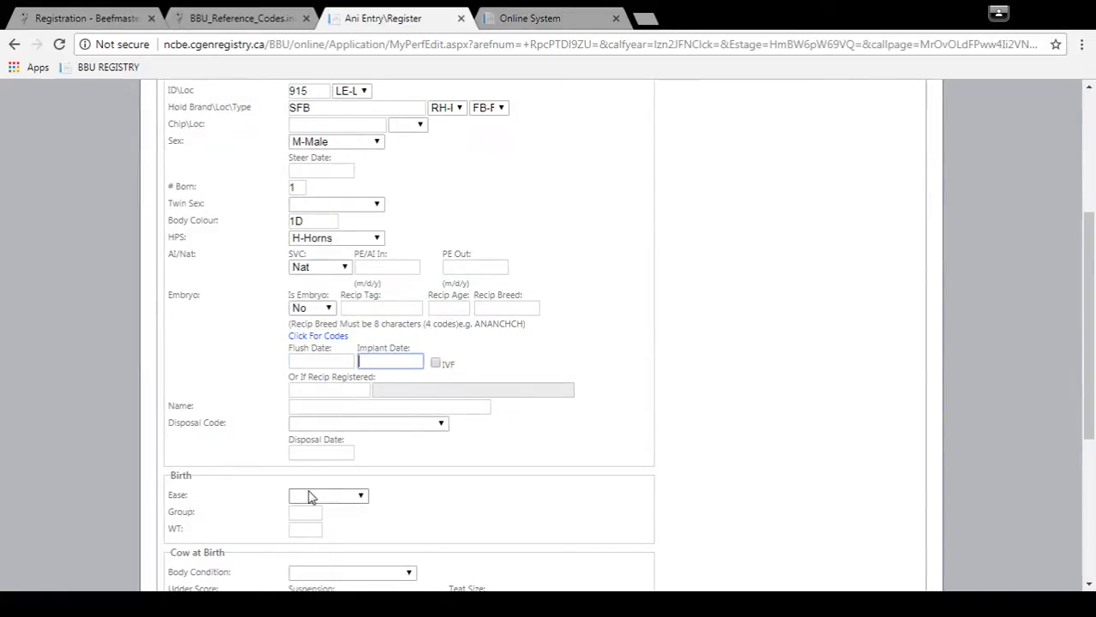
pyautogui.press('Tab')
pyautogui.press('Tab')
pyautogui.press('Tab')
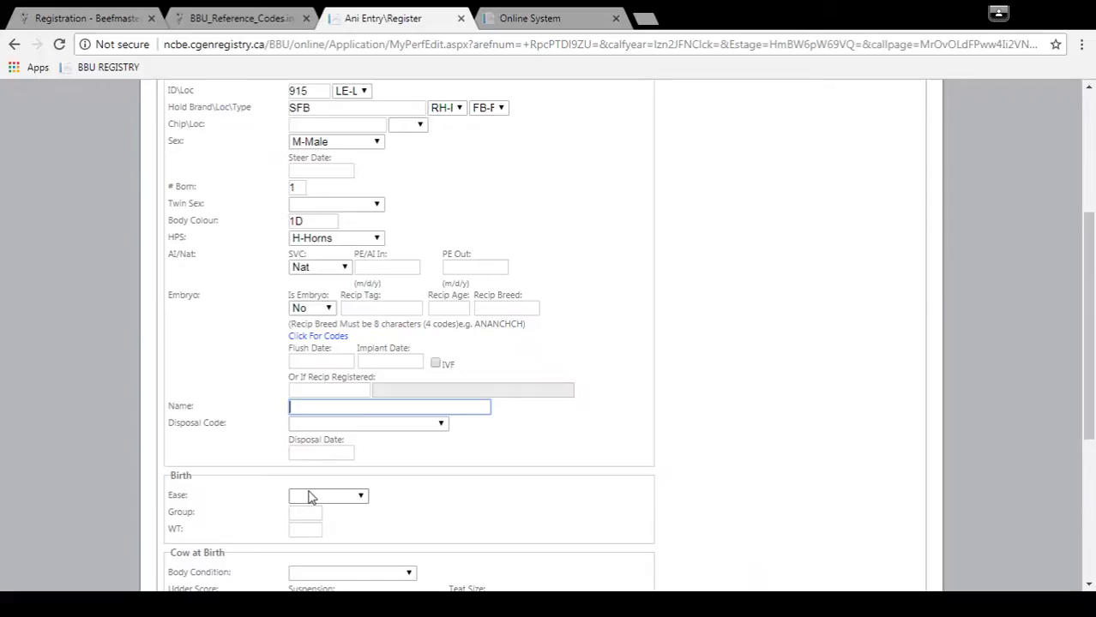
pyautogui.write("SFB'S HIGH TIDE")
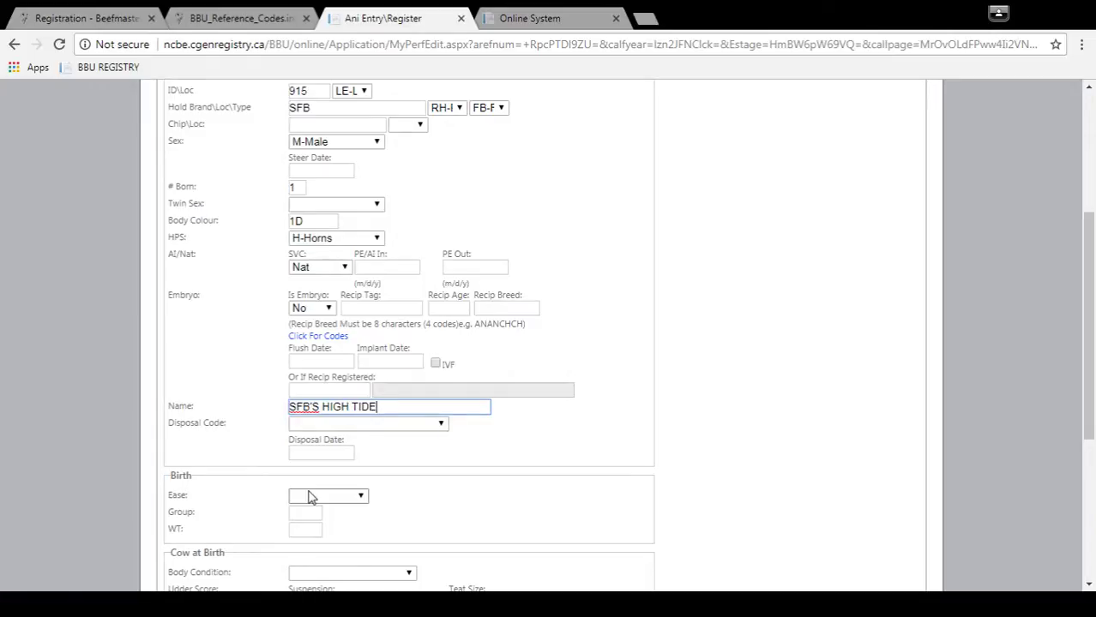
pyautogui.press('Tab')
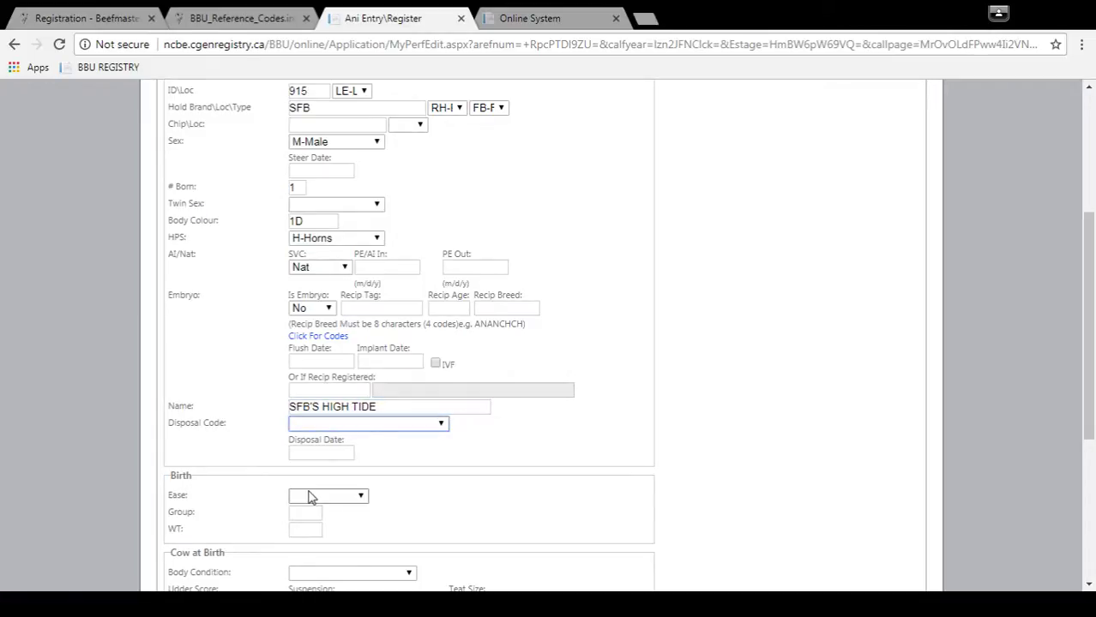
pyautogui.press('Tab')
pyautogui.press('Tab')
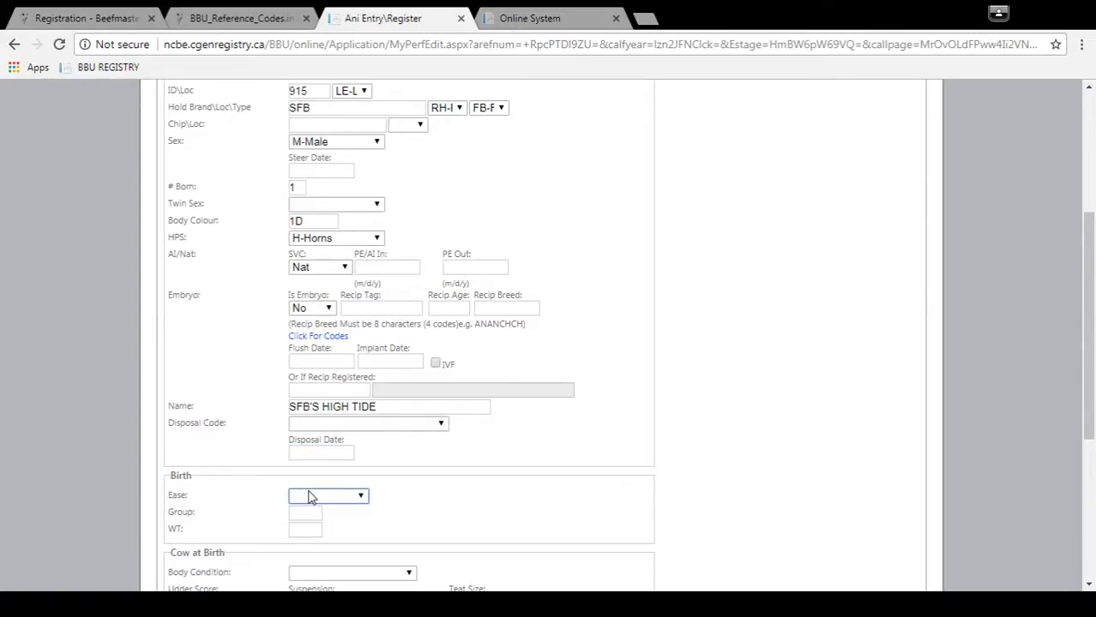
# Step: Record calving ease 1-Unassisted and a birth weight of 70
pyautogui.press('1')
pyautogui.press('Tab')
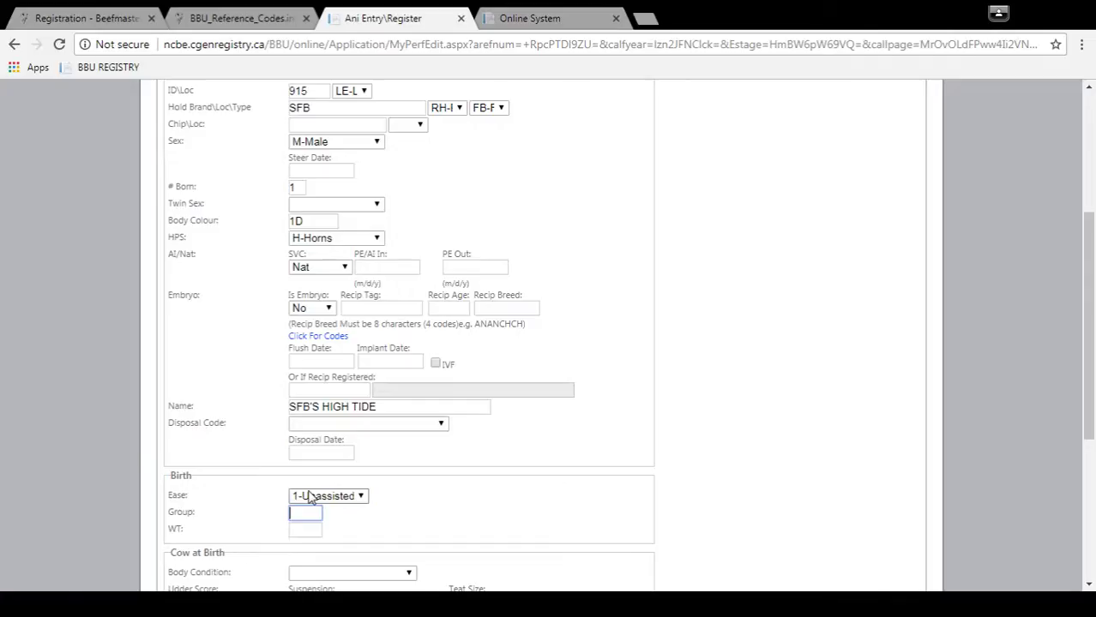
pyautogui.press('Tab')
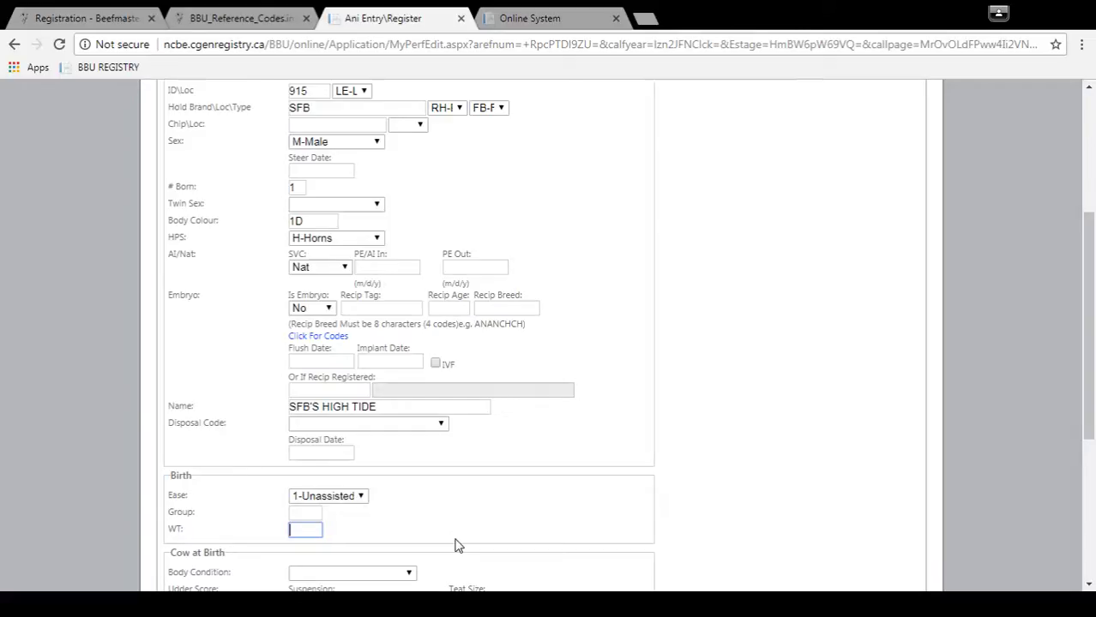
pyautogui.write('70')
pyautogui.press('Tab')
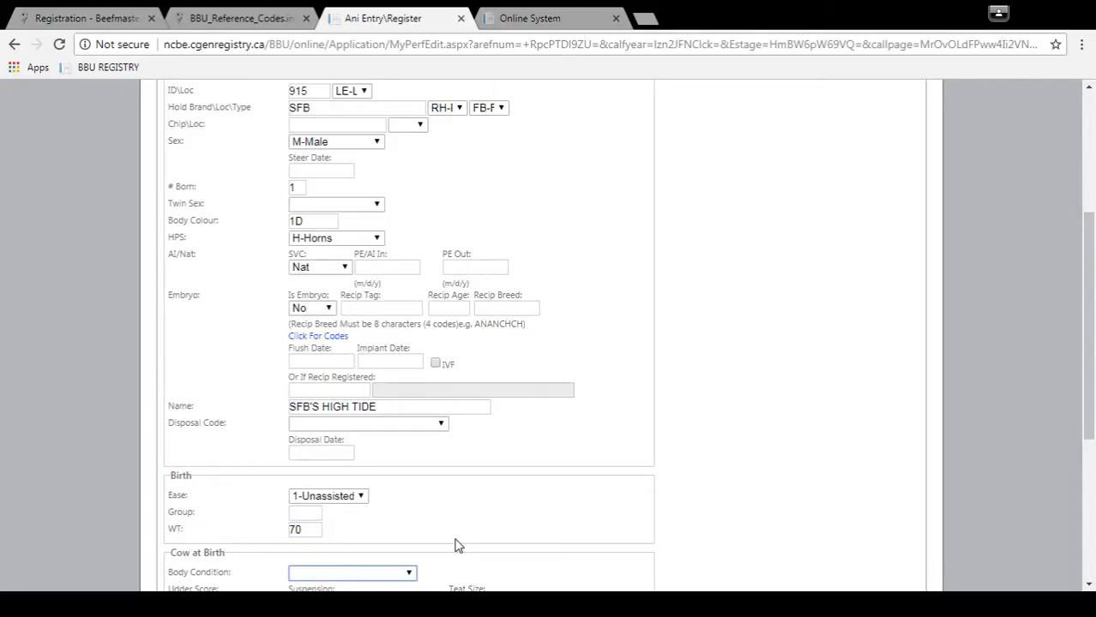
# Step: Leave body condition blank; set udder suspension 7-Tight, Fairly level and teat size 5-Intermediate
pyautogui.press('Down')
pyautogui.press('Down')
pyautogui.press('Down')
pyautogui.press('Up')
pyautogui.press('Up')
pyautogui.press('Up')
pyautogui.press('Up')
pyautogui.press('Tab')
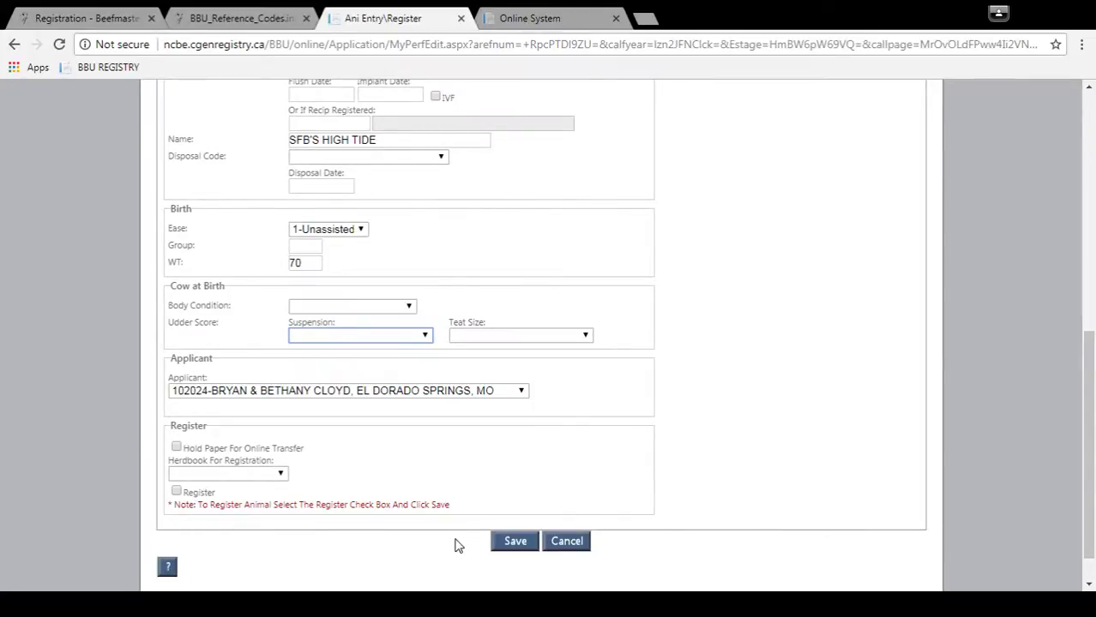
pyautogui.press('7')
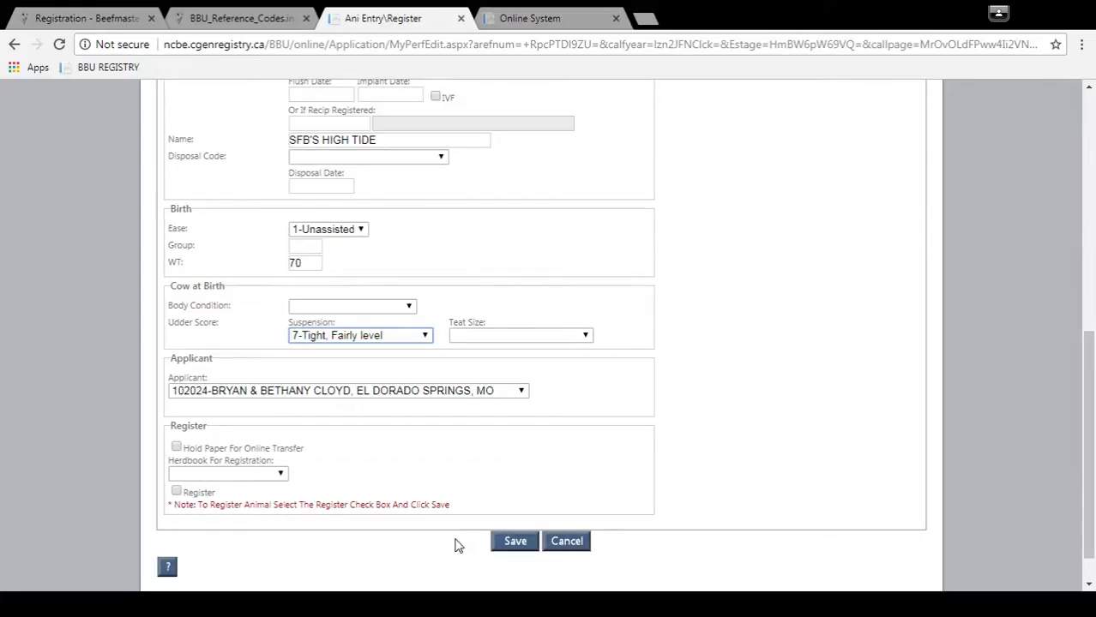
pyautogui.press('Tab')
pyautogui.press('5')
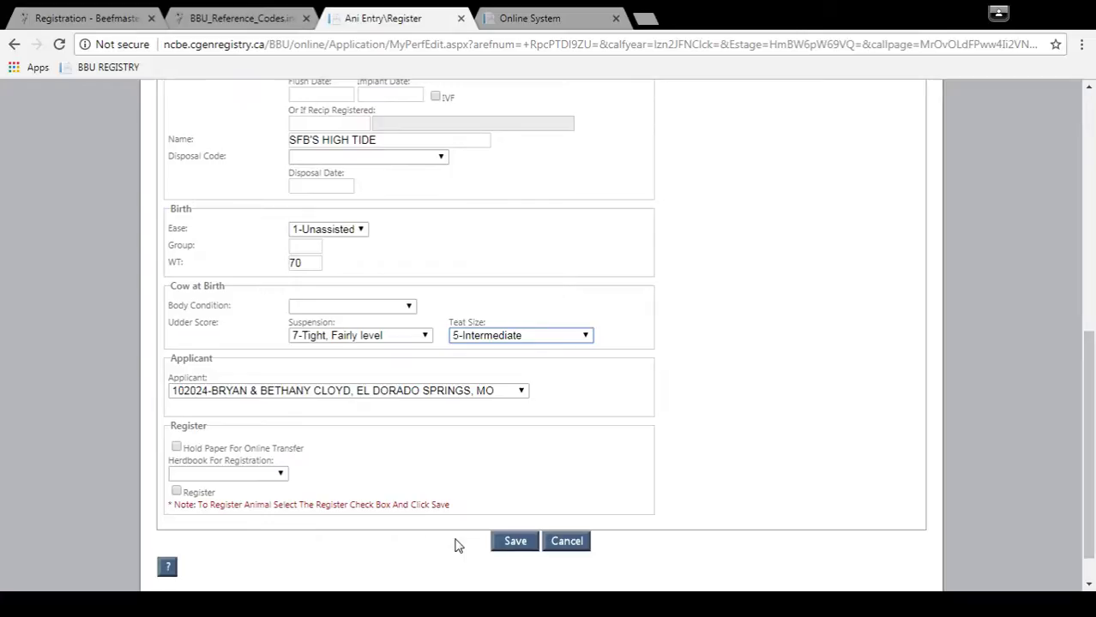
pyautogui.press('Tab')
pyautogui.press('Tab')
pyautogui.press('Tab')
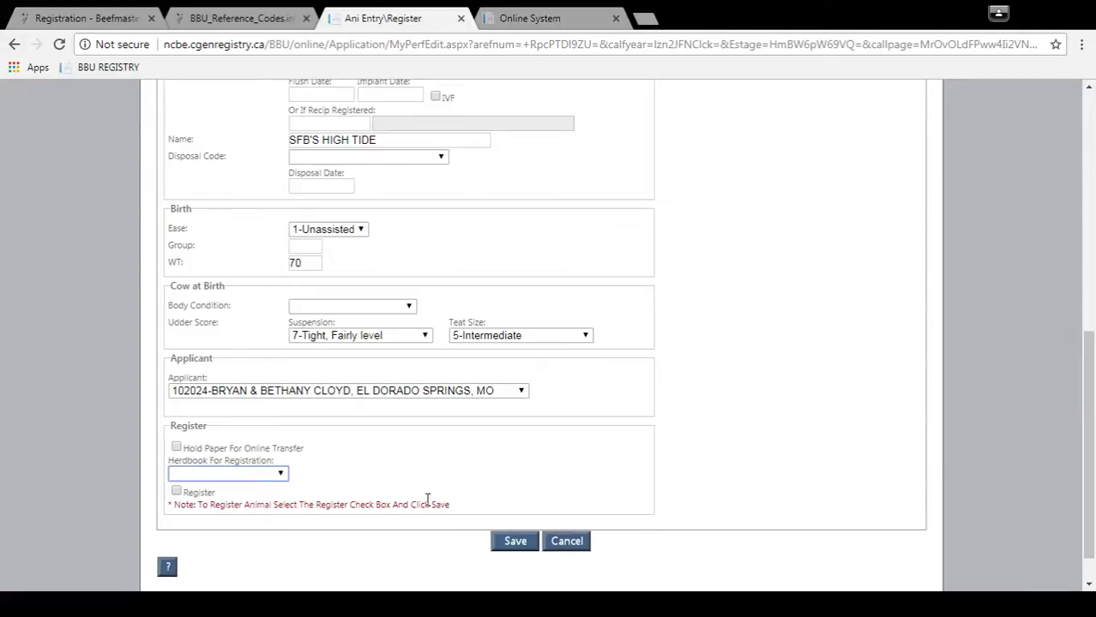
# Step: Choose PB-Purebred as the Herdbook For Registration in the Register section
pyautogui.moveTo(1090, 360); pyautogui.dragTo(1068, 391)
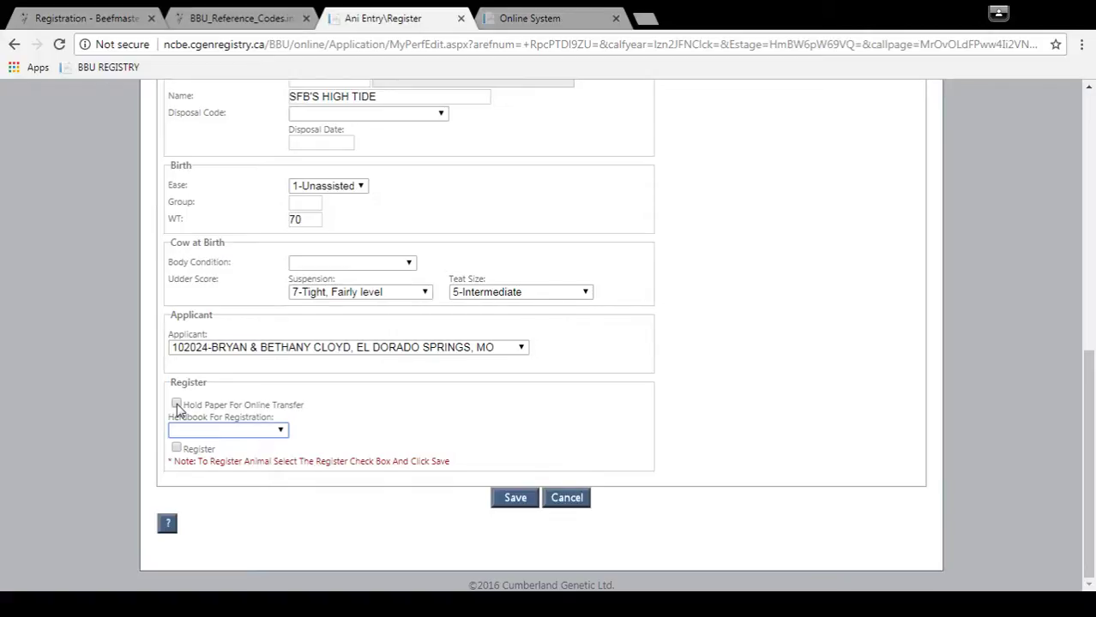
pyautogui.click(177, 405)
pyautogui.press('Down')
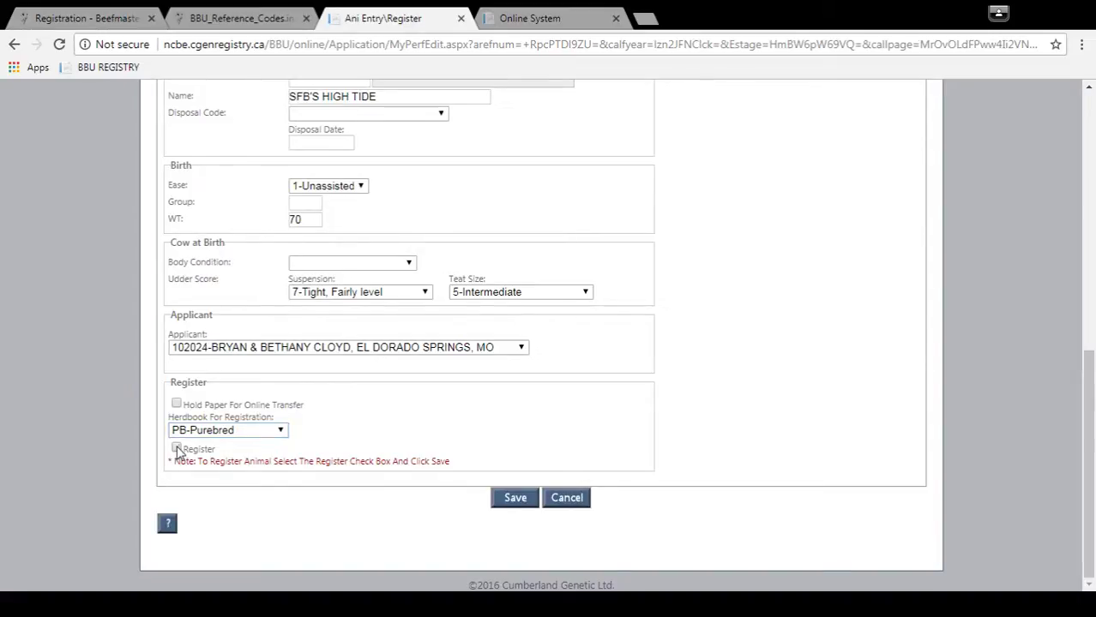
# Step: Tick Register and save, confirming the registration message for certificate C1090794
pyautogui.click(175, 449)
pyautogui.click(517, 504)
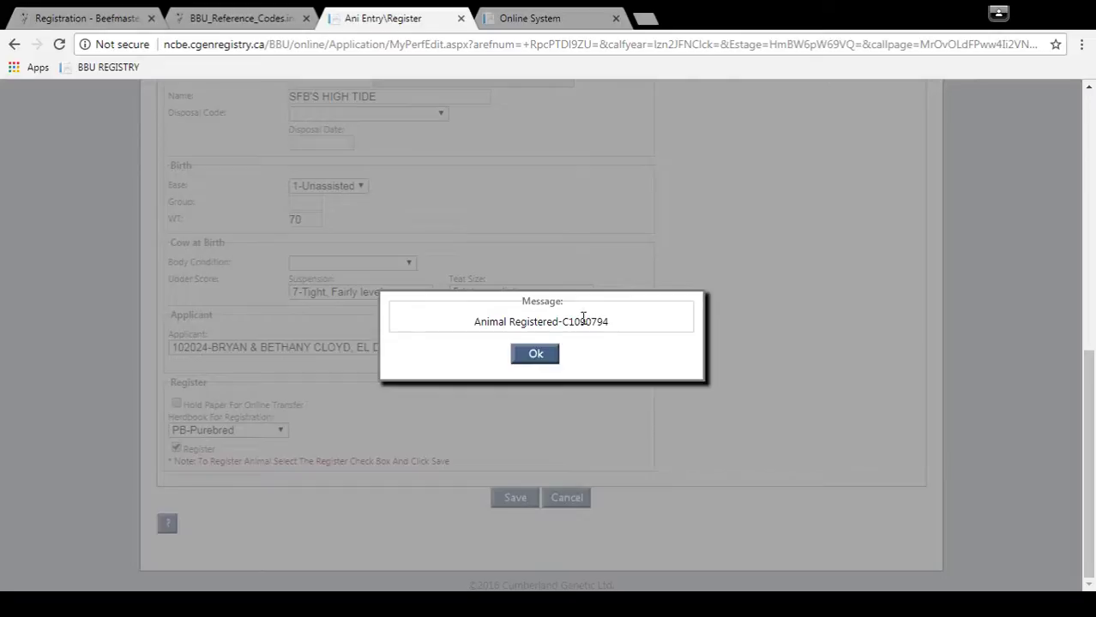
pyautogui.click(533, 356)
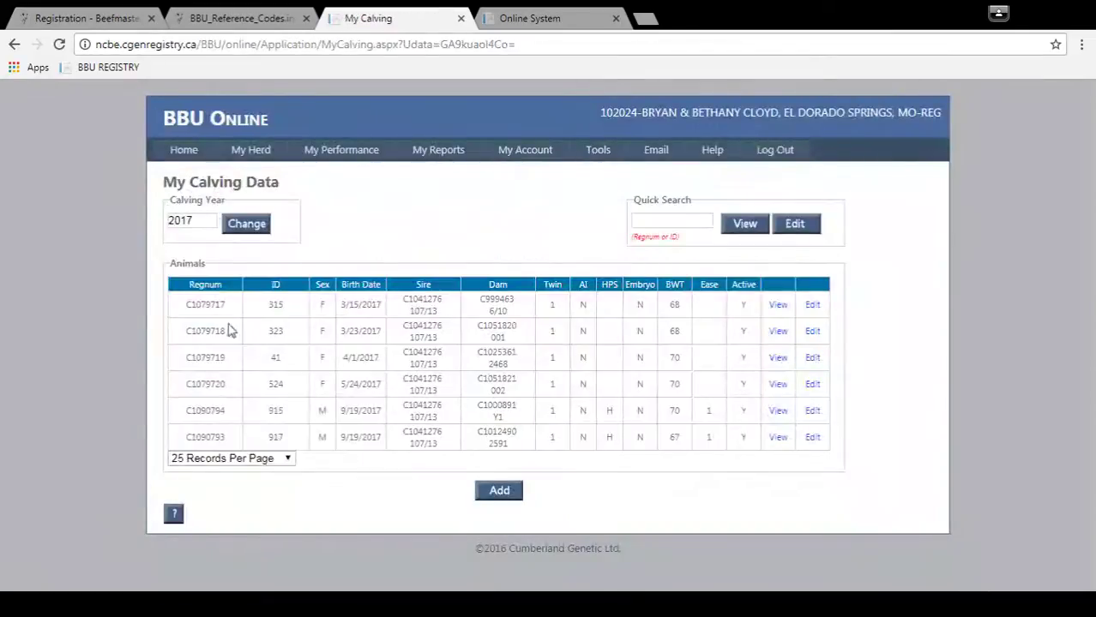